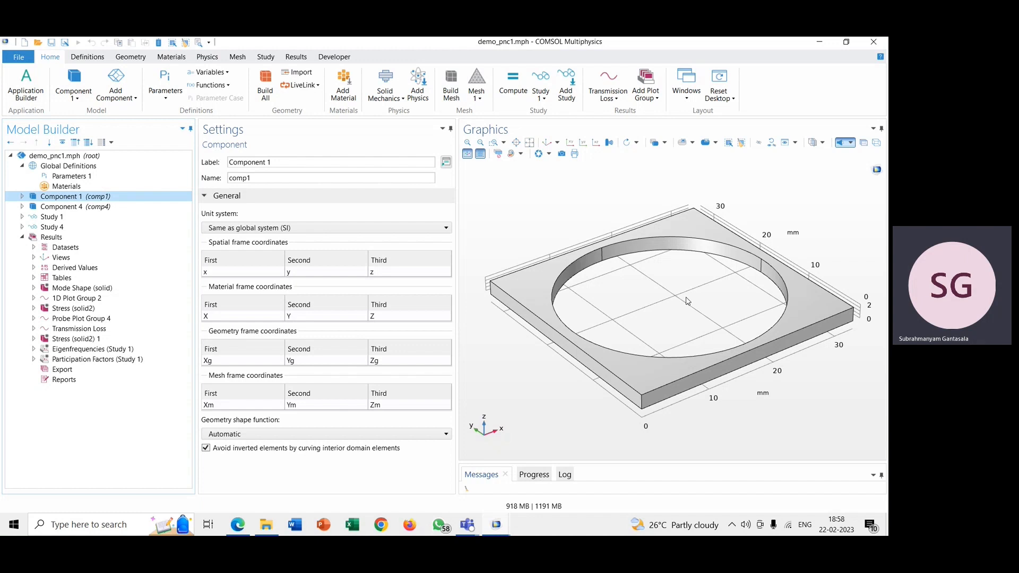
Step: View the Component 4 plate geometry in the xy-plane, and return to the default 3D view
left_click(123, 207)
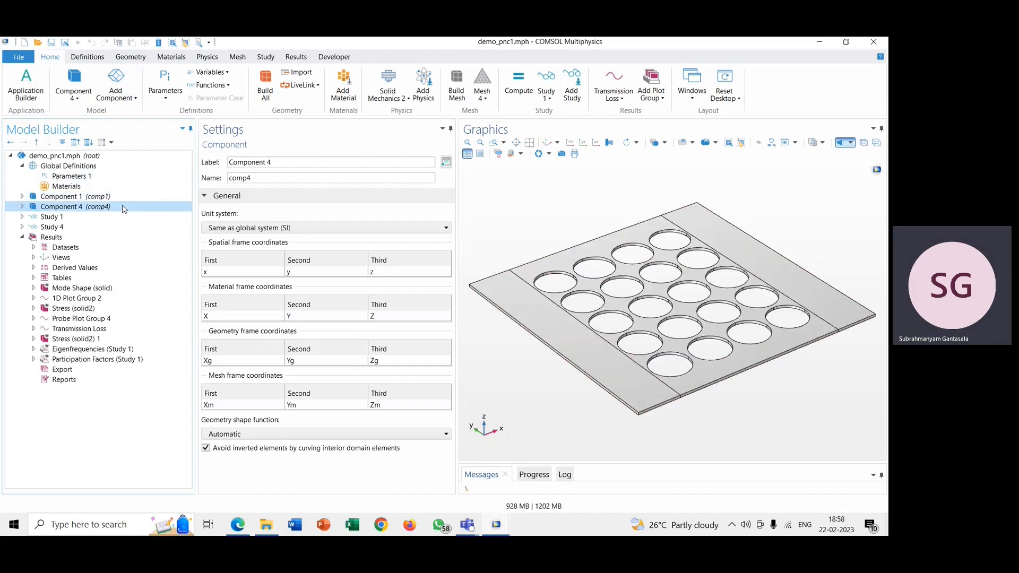
left_click(570, 143)
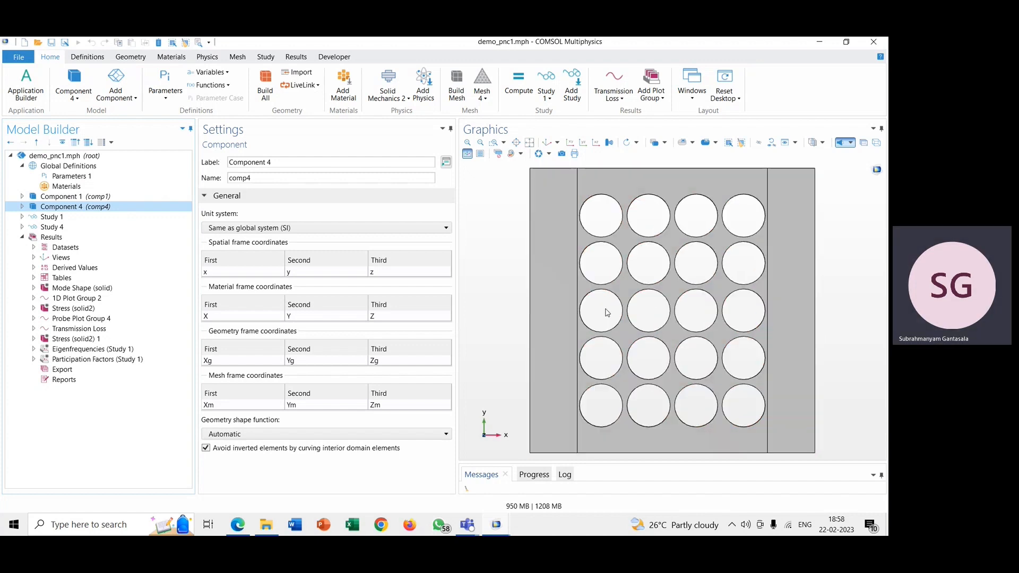
left_click(549, 144)
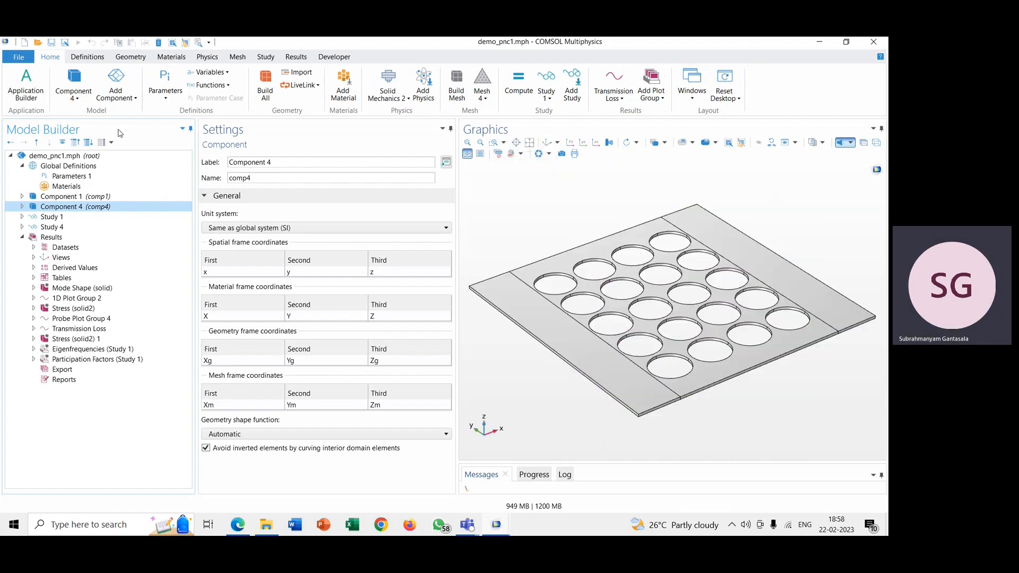
Step: Examine the size and position settings of Block 1 and Cylinder 1 in Geometry 4
left_click(22, 207)
left_click(33, 217)
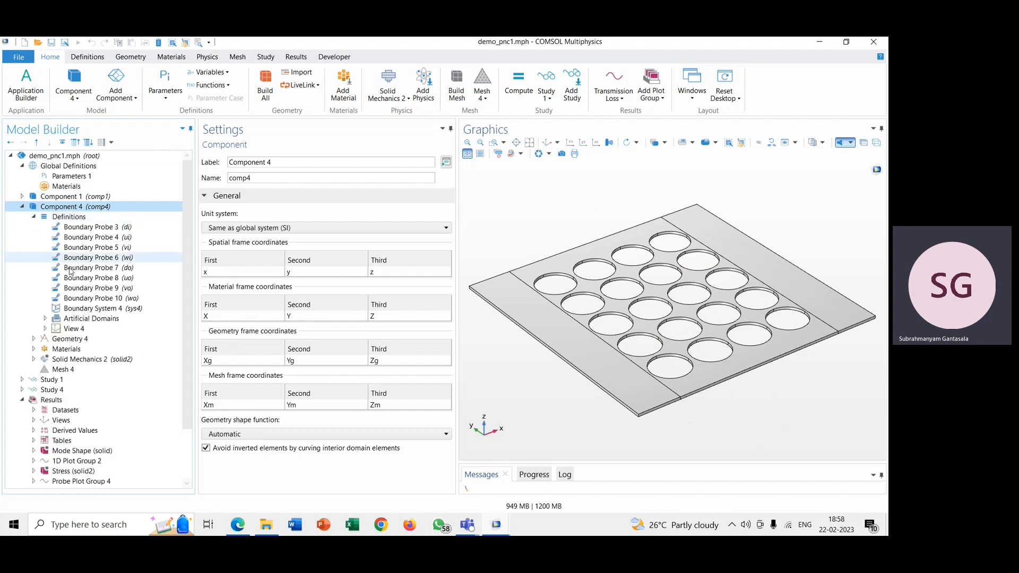
left_click(34, 217)
left_click(54, 227)
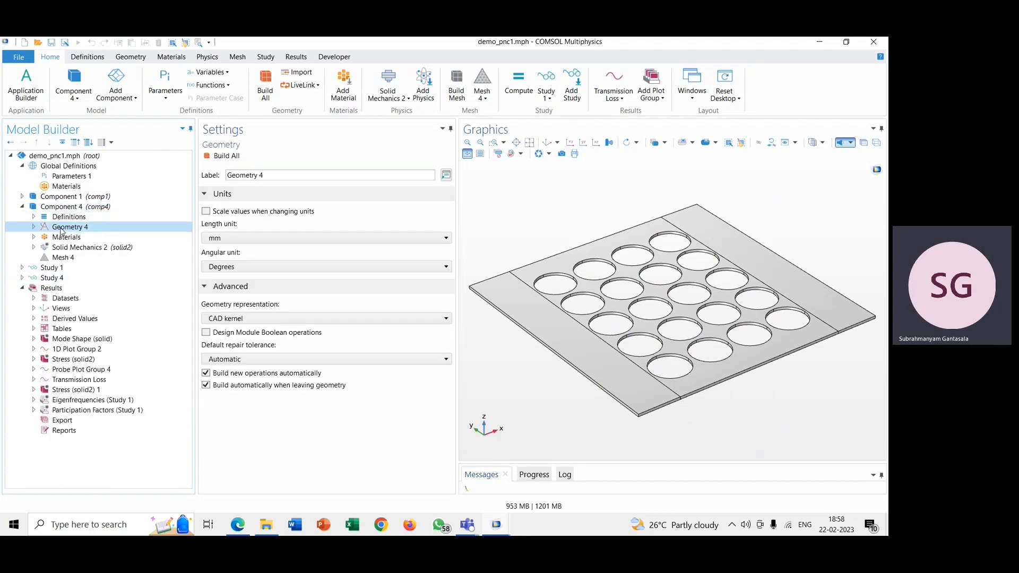
left_click(33, 227)
left_click(75, 238)
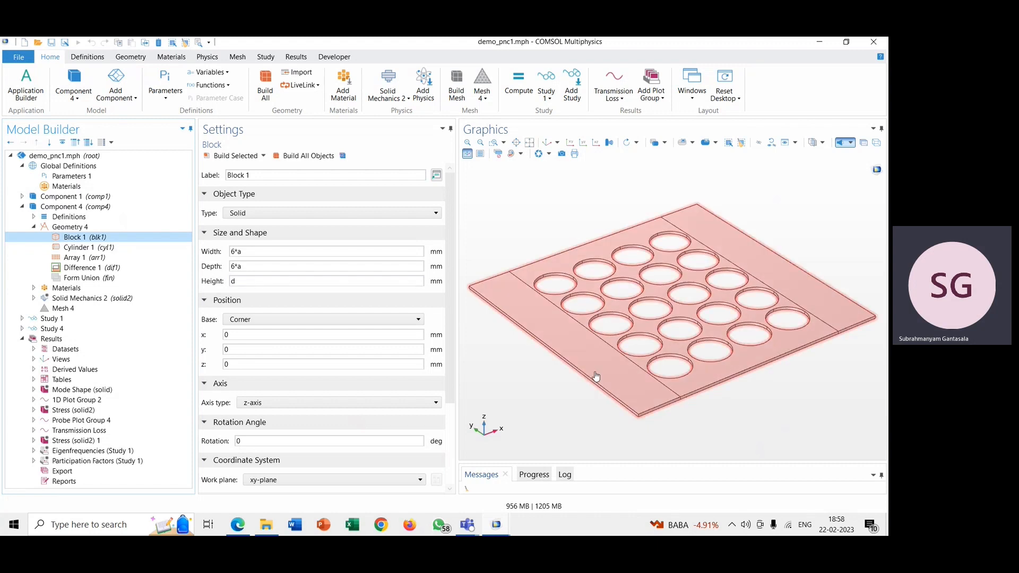
left_click(136, 248)
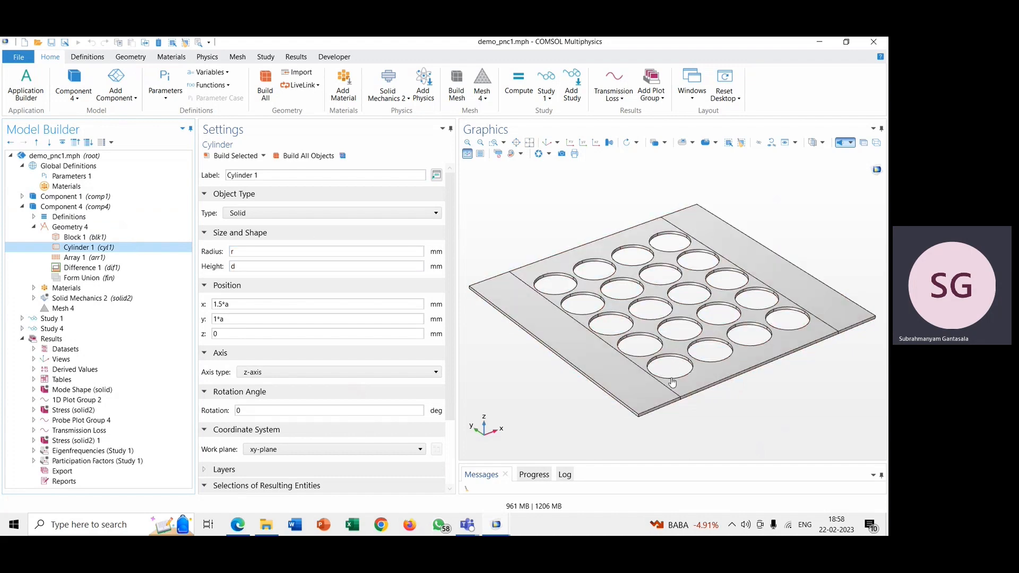
Step: Examine the Array 1 size and displacement settings, and check where the Array operation is found among the geometry transforms
left_click(101, 258)
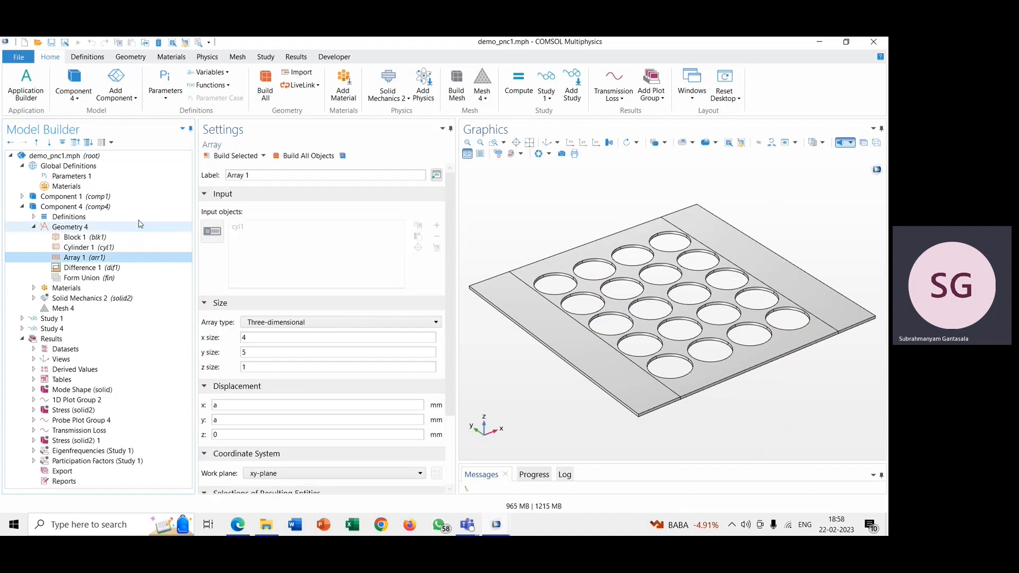
left_click(131, 58)
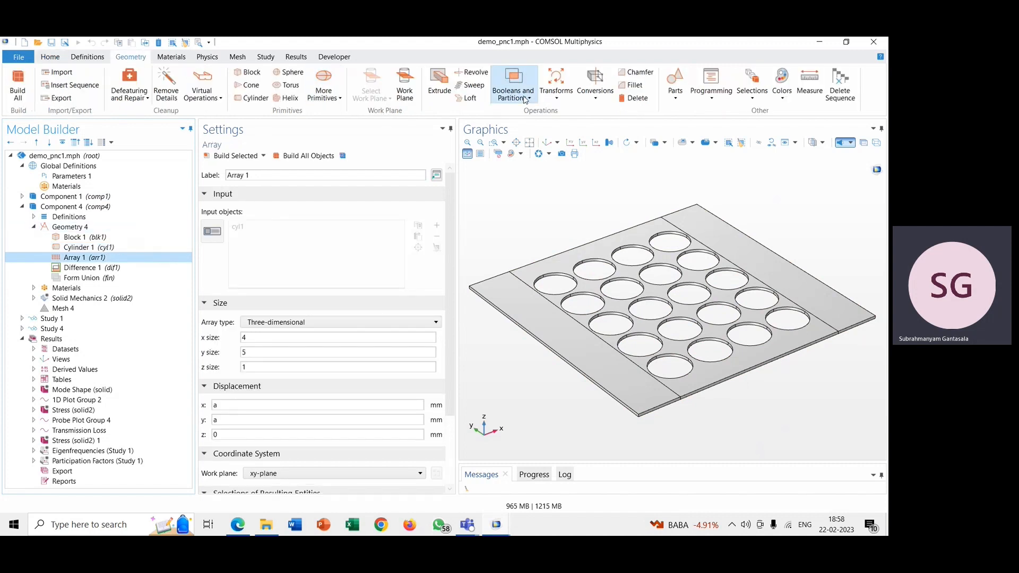
left_click(556, 91)
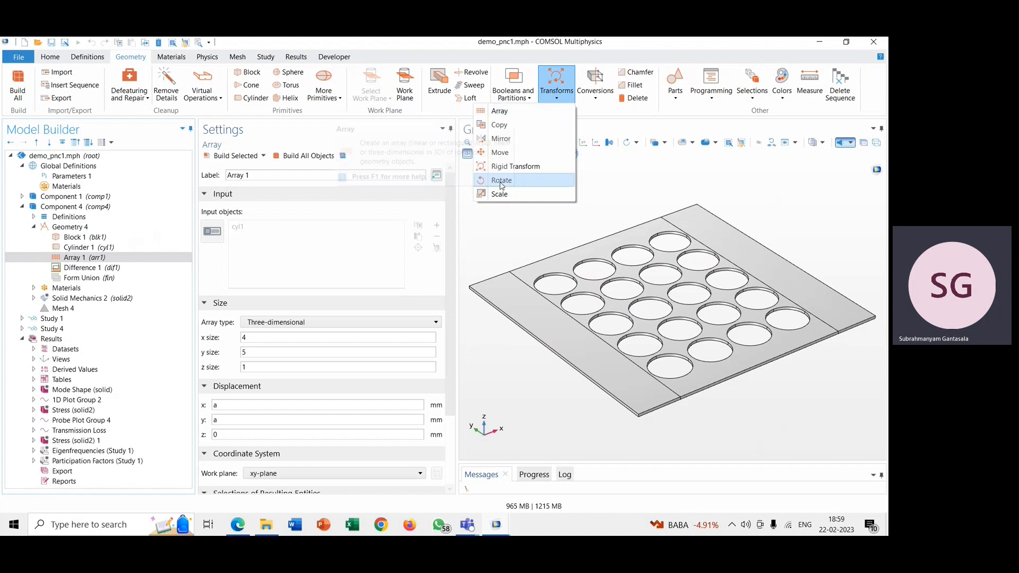
left_click(491, 232)
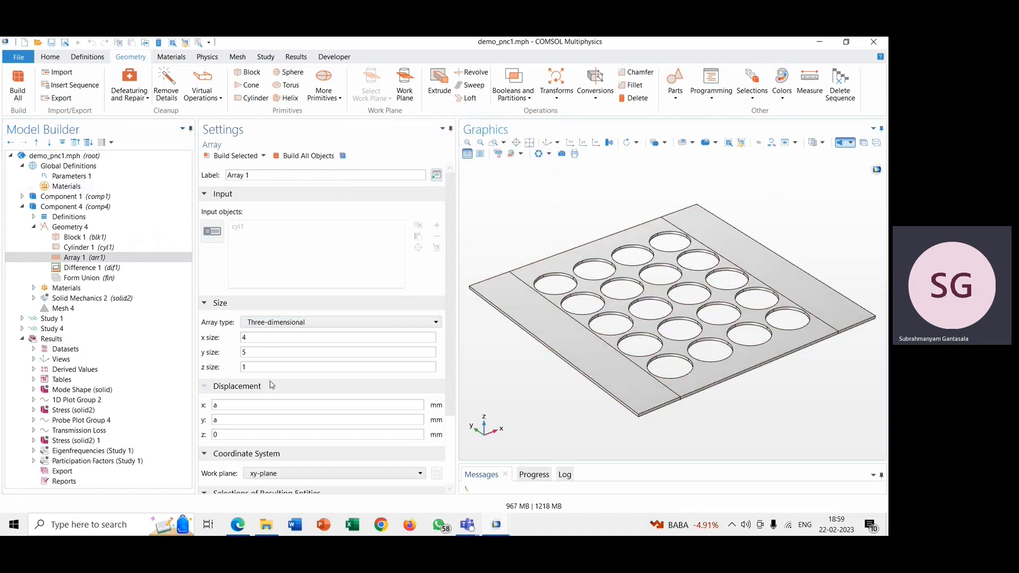
left_click(256, 354)
left_click(255, 339)
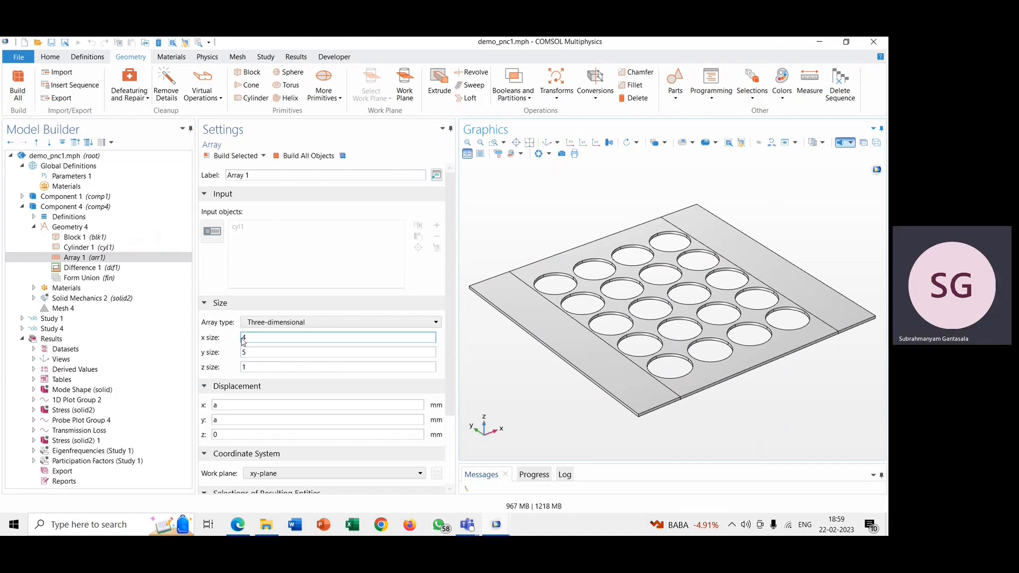
left_click(228, 405)
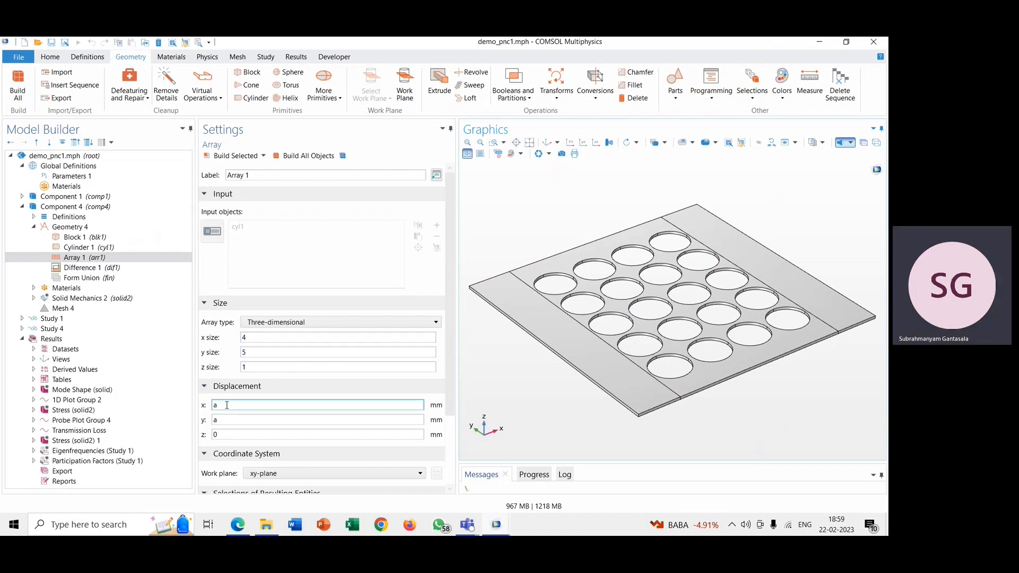
scroll(227, 405, "down", 3)
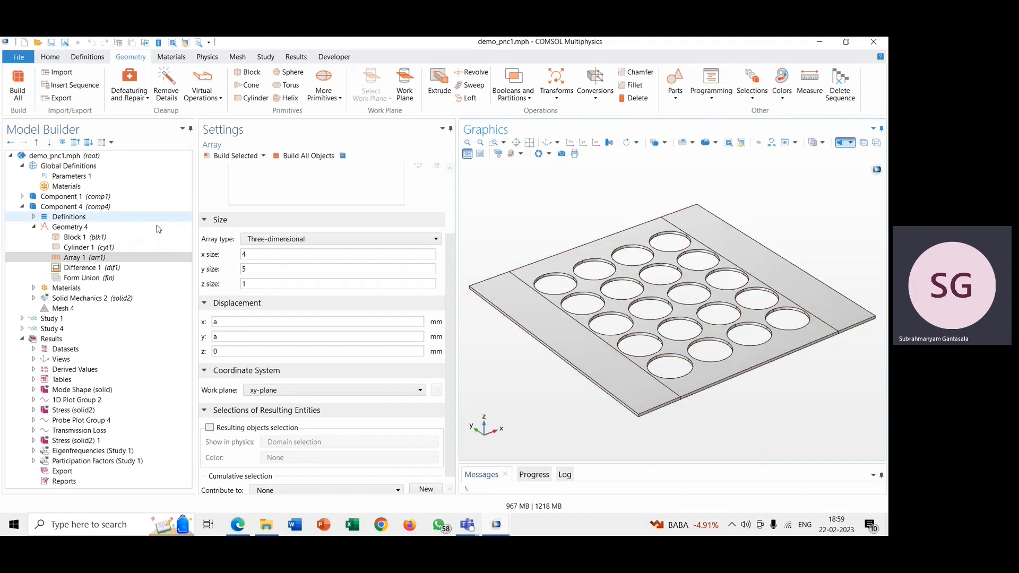
Step: Inspect the objects to add and the objects to subtract in the Difference 1 operation by activating each selection
left_click(140, 268)
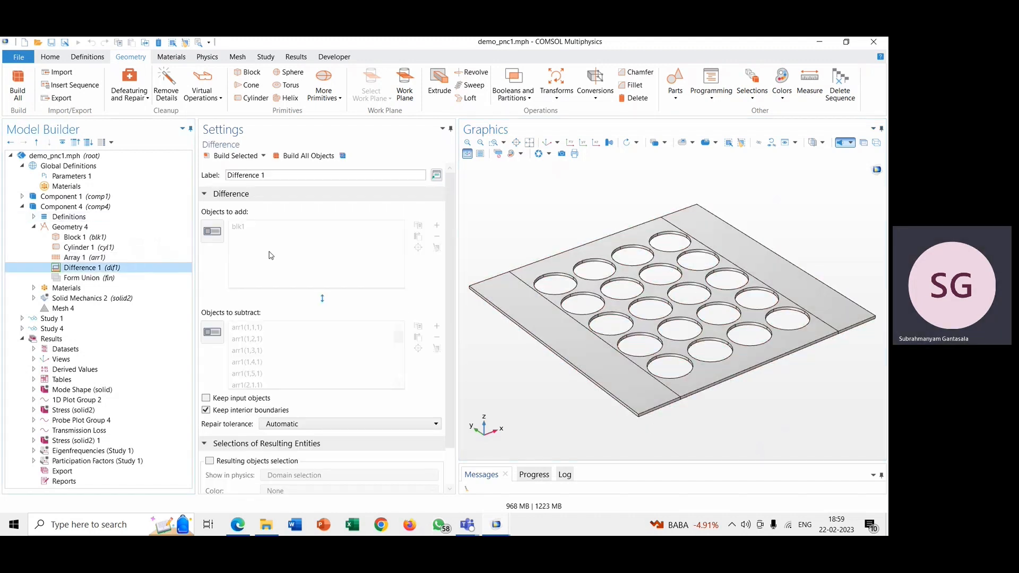
left_click(212, 233)
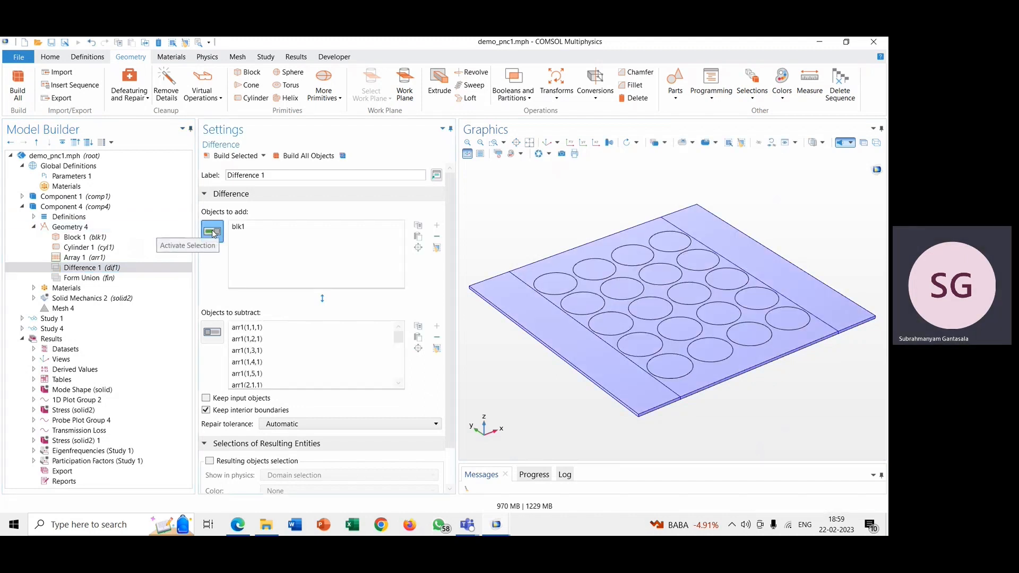
left_click(221, 338)
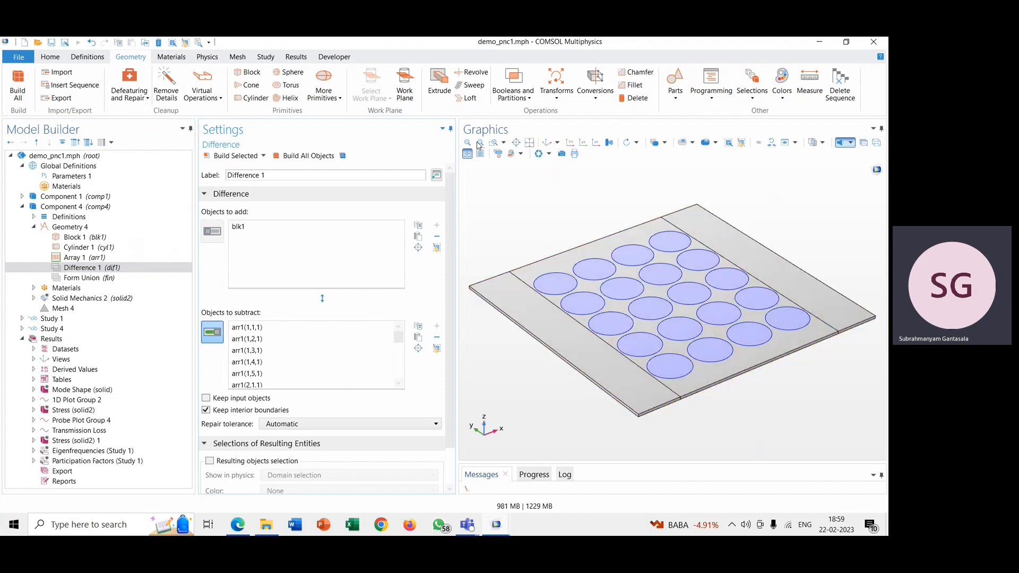
Step: Rebuild all operations of Geometry 4
left_click(312, 156)
left_click(118, 227)
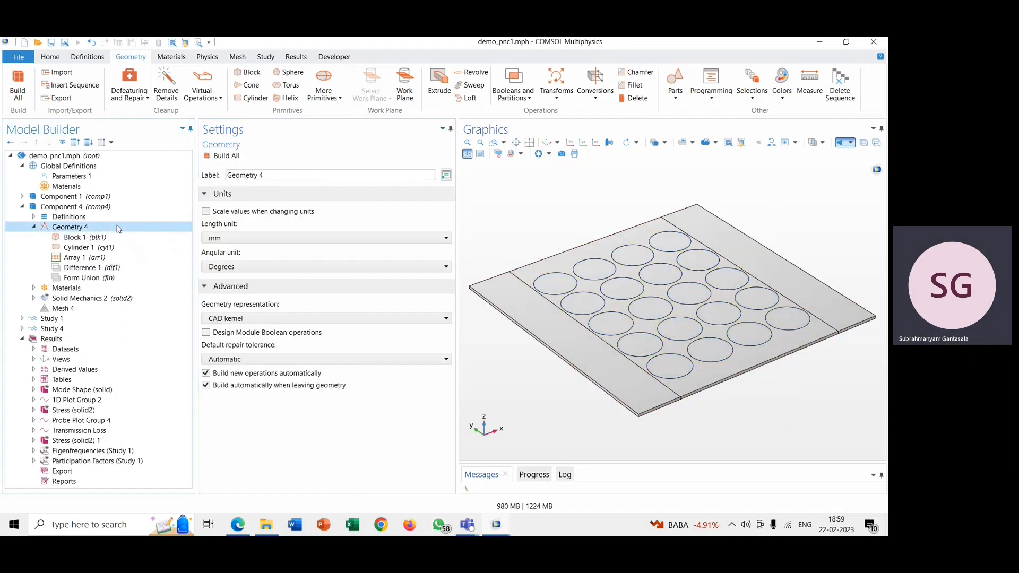
left_click(223, 156)
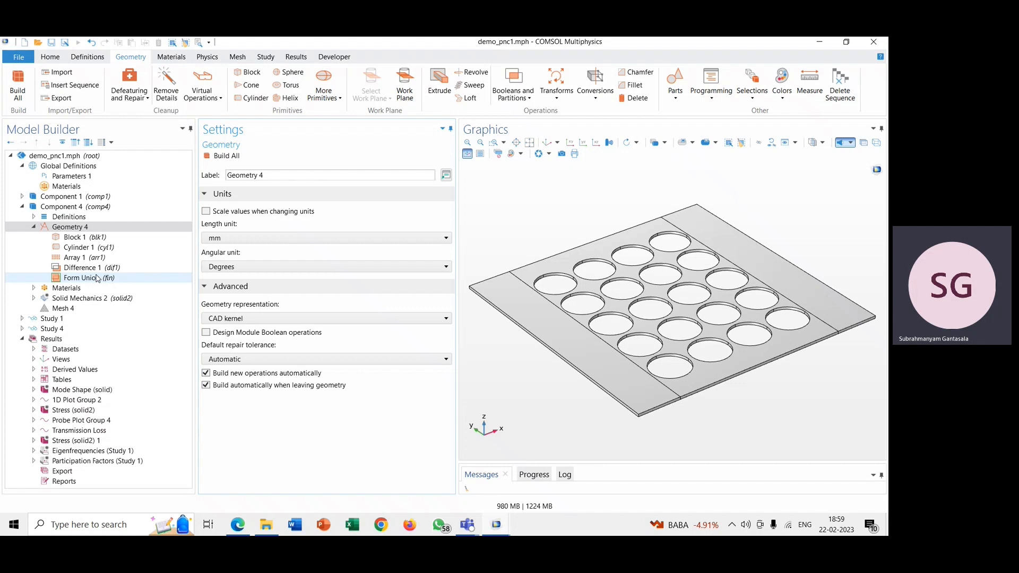
Step: Inspect Block 1's layer thickness and layer position settings, and highlight the plate they apply to
left_click(60, 240)
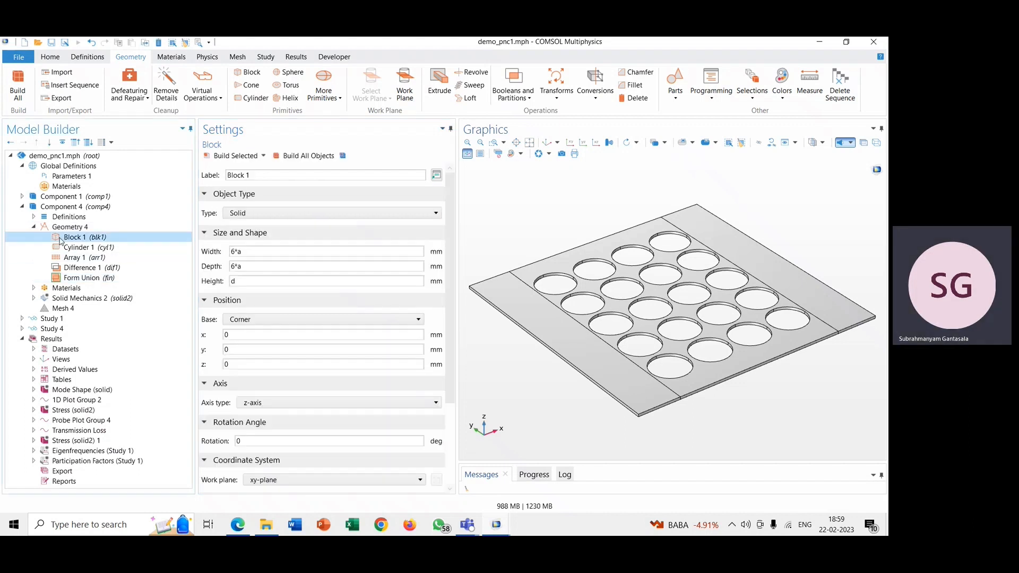
scroll(276, 375, "down", 3)
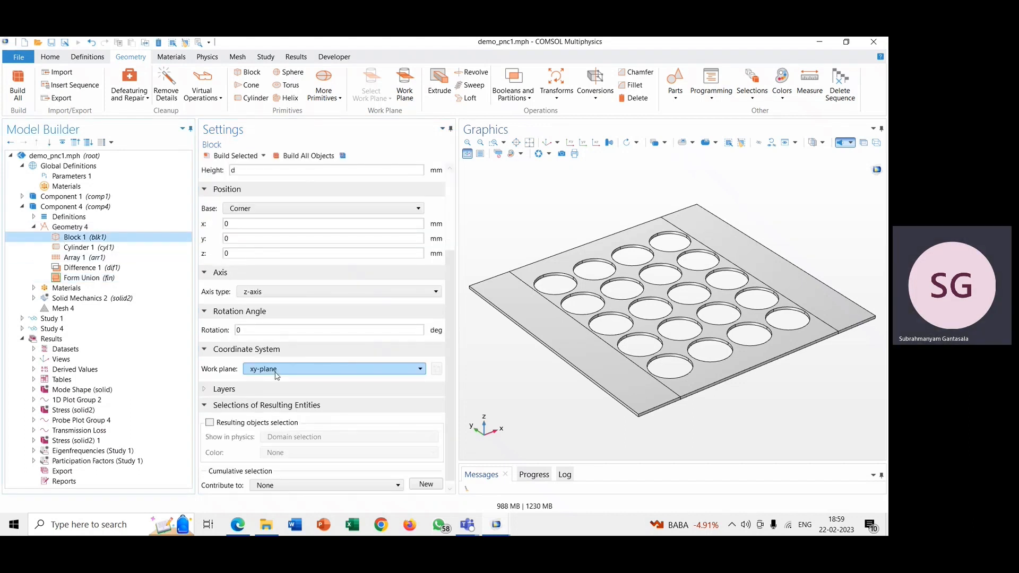
left_click(260, 383)
scroll(260, 383, "down", 2)
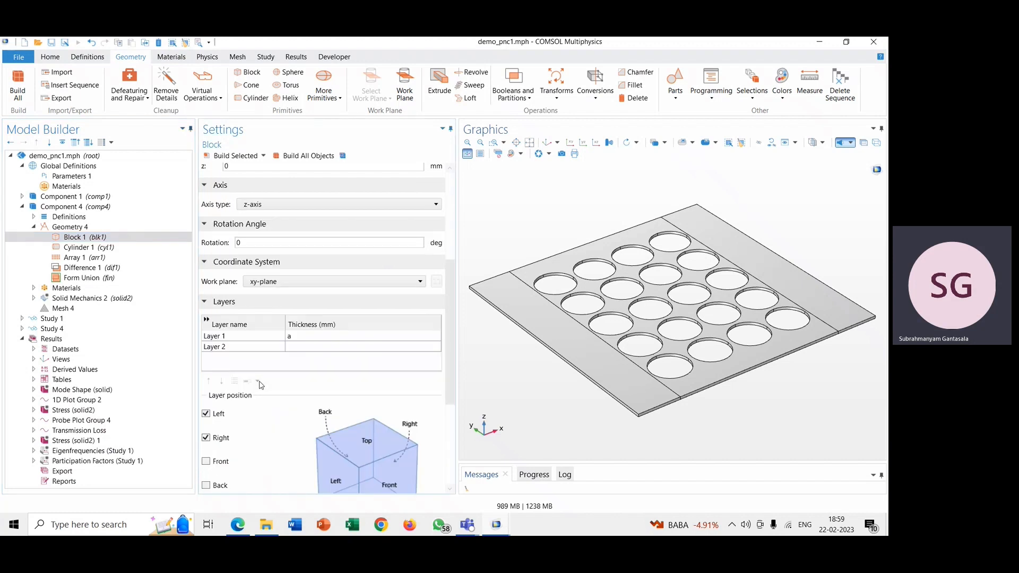
scroll(260, 383, "down", 2)
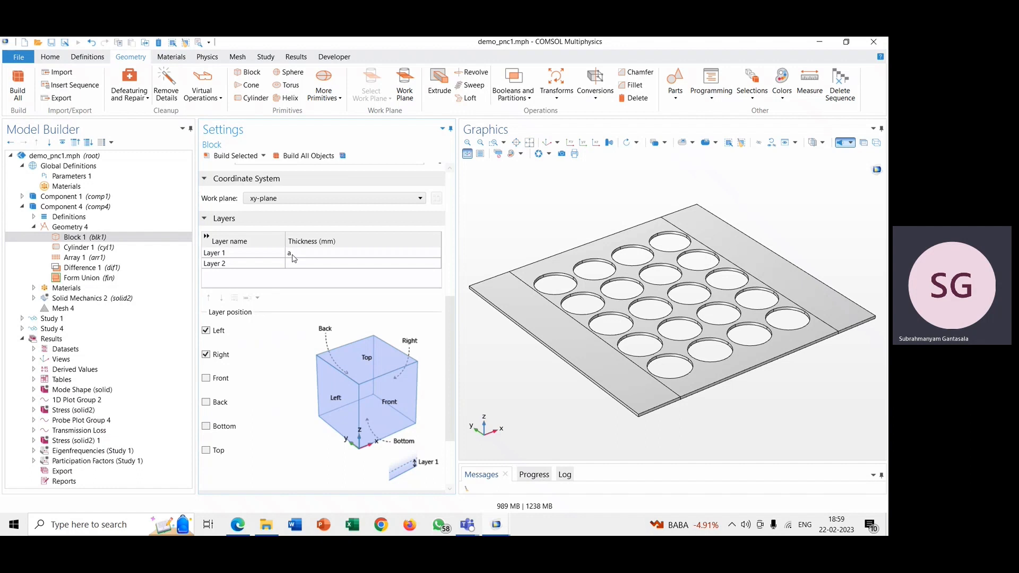
left_click(547, 340)
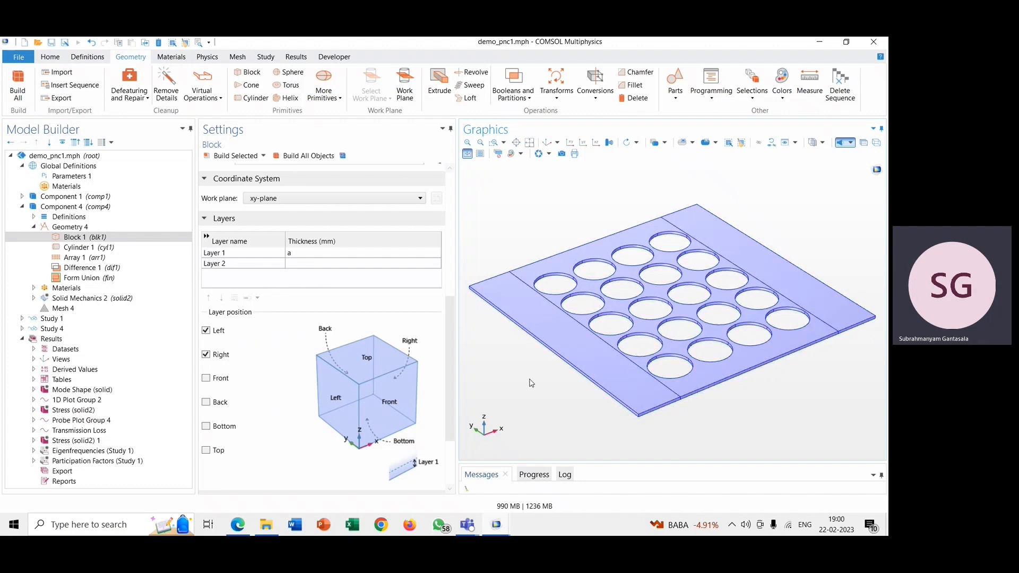
Step: Examine the Perfectly Matched Layer option for Component 4's definitions and the domain, geometry and scaling settings of Perfectly Matched Layer 2
left_click(33, 217)
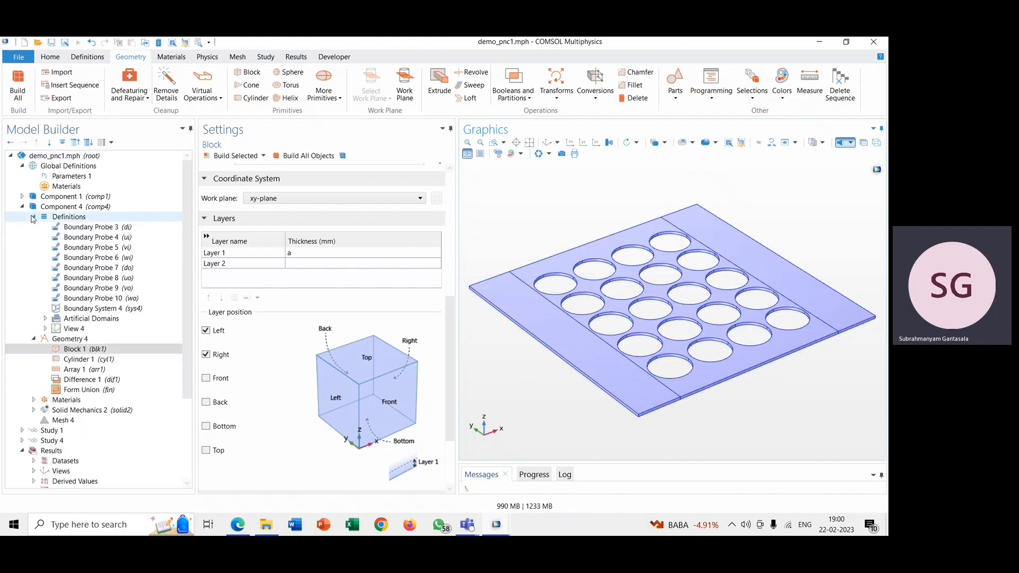
left_click(70, 218)
right_click(69, 219)
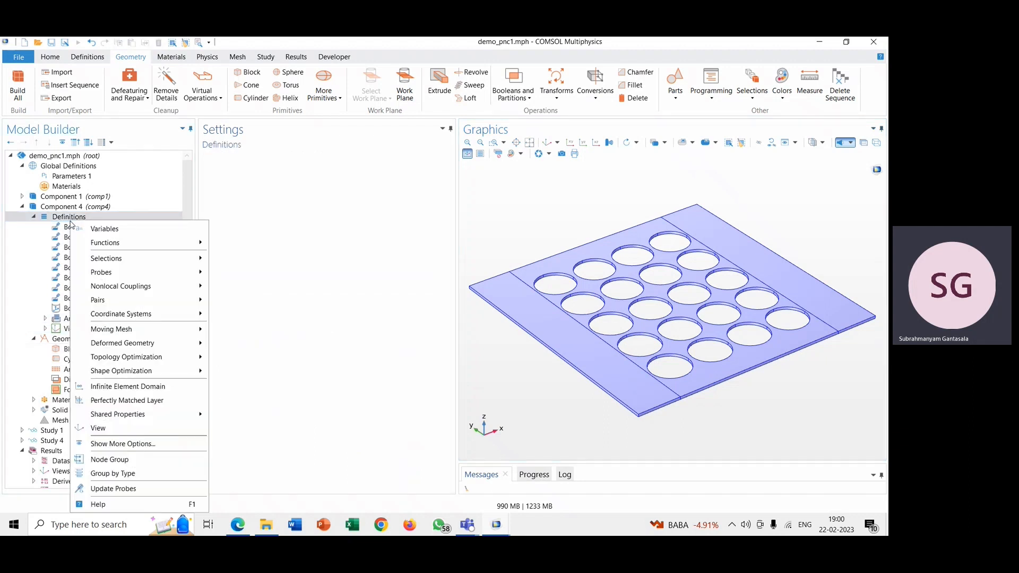
left_click(132, 402)
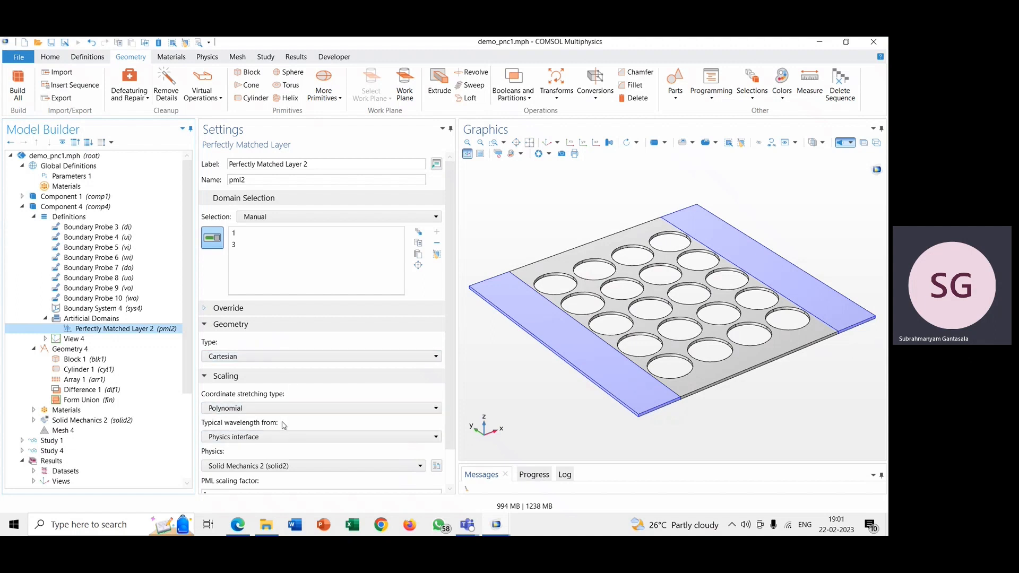
scroll(284, 425, "down", 2)
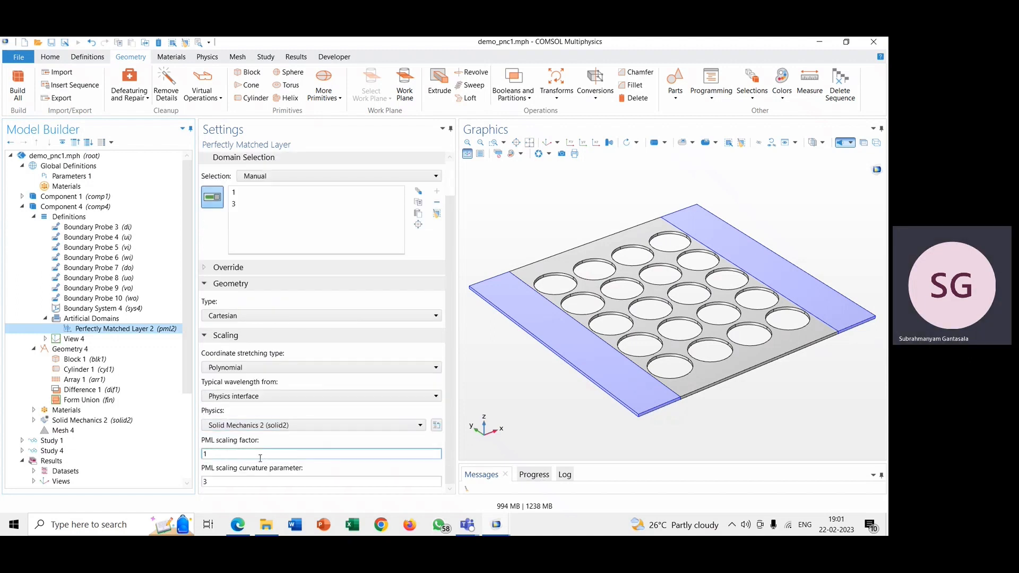
scroll(260, 458, "up", 2)
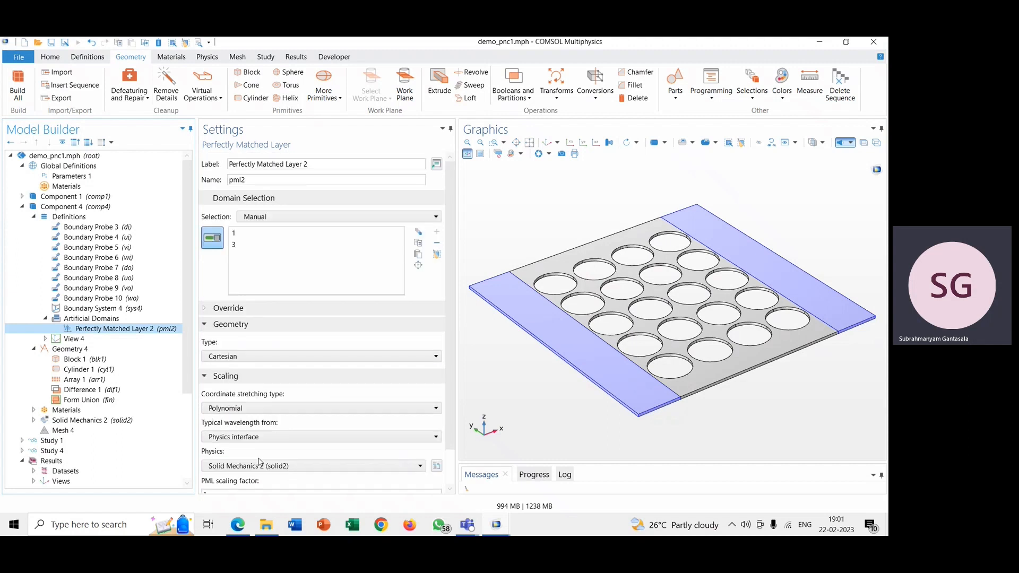
left_click(207, 323)
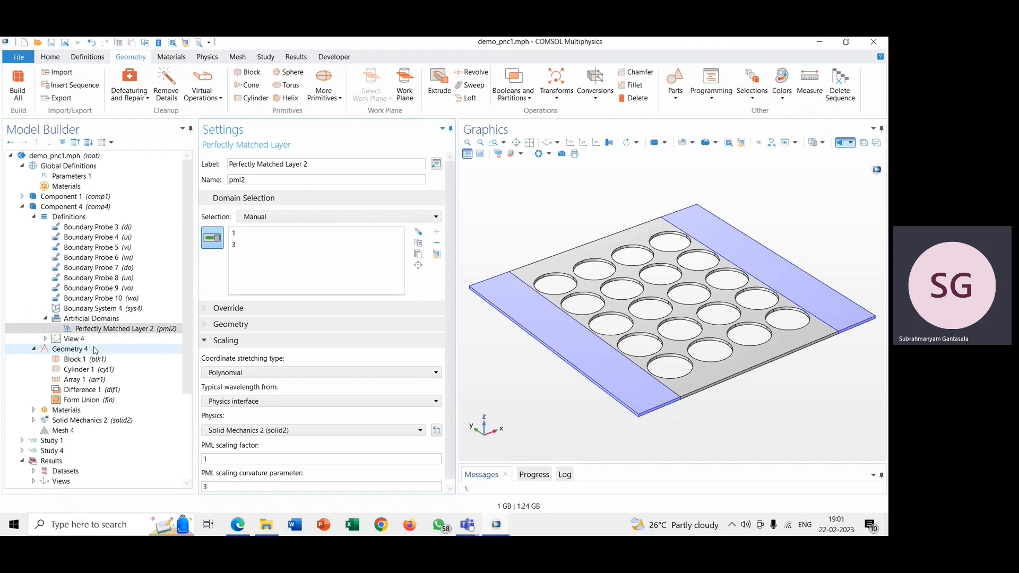
Step: Inspect the Al material's domains and properties and the domain selection of Solid Mechanics 2
left_click(34, 411)
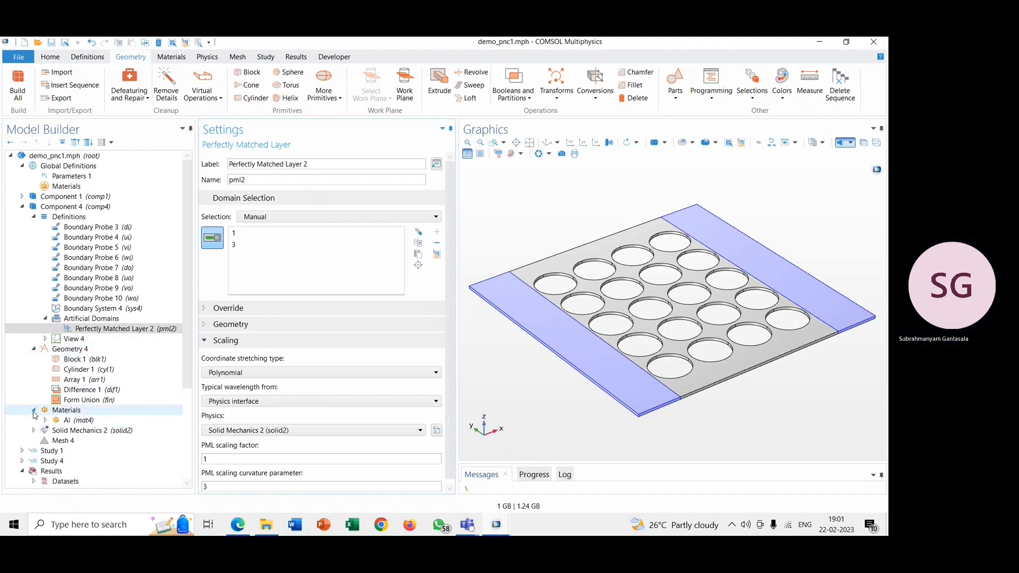
left_click(54, 412)
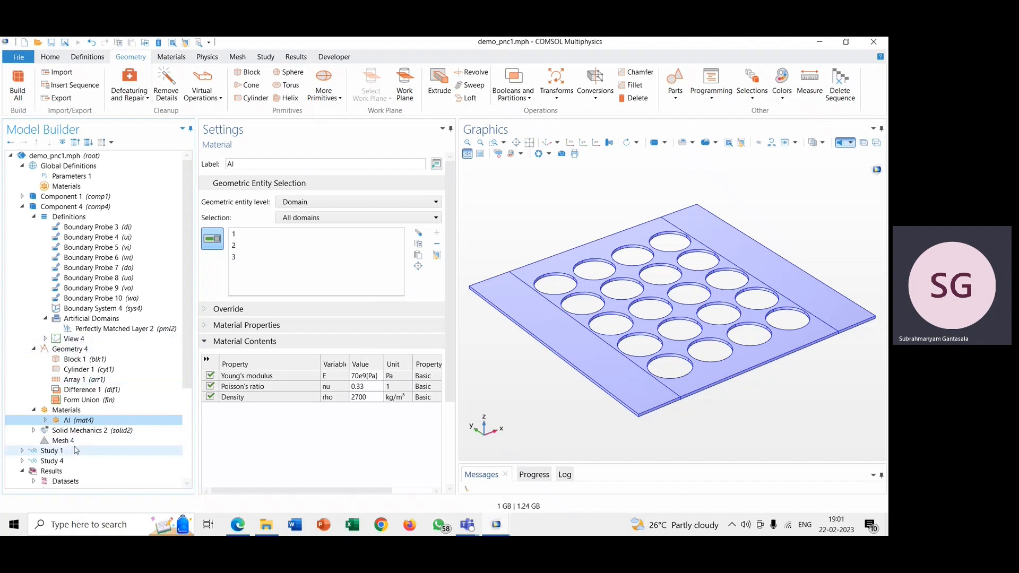
left_click(34, 430)
scroll(113, 430, "down", 4)
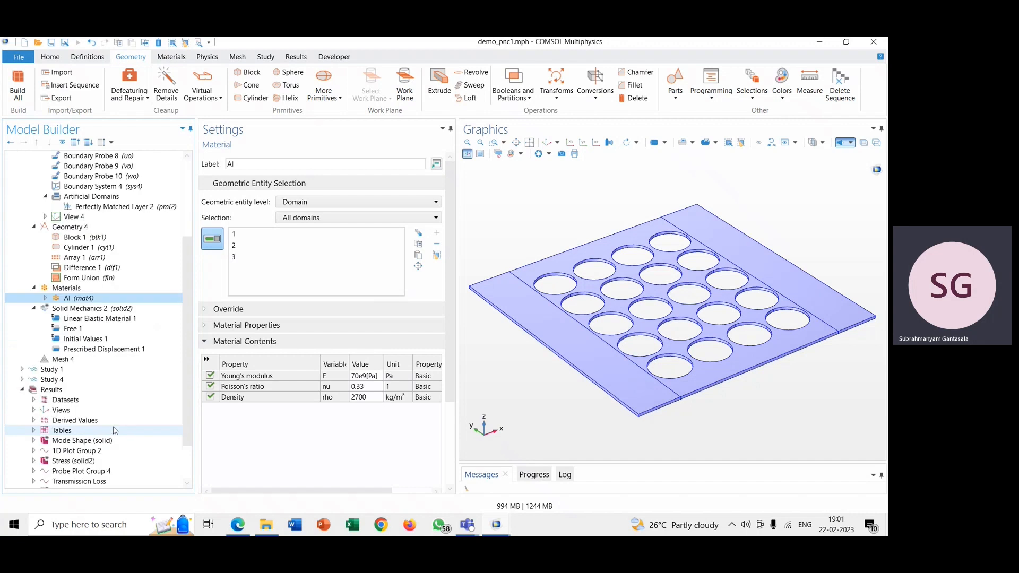
left_click(90, 309)
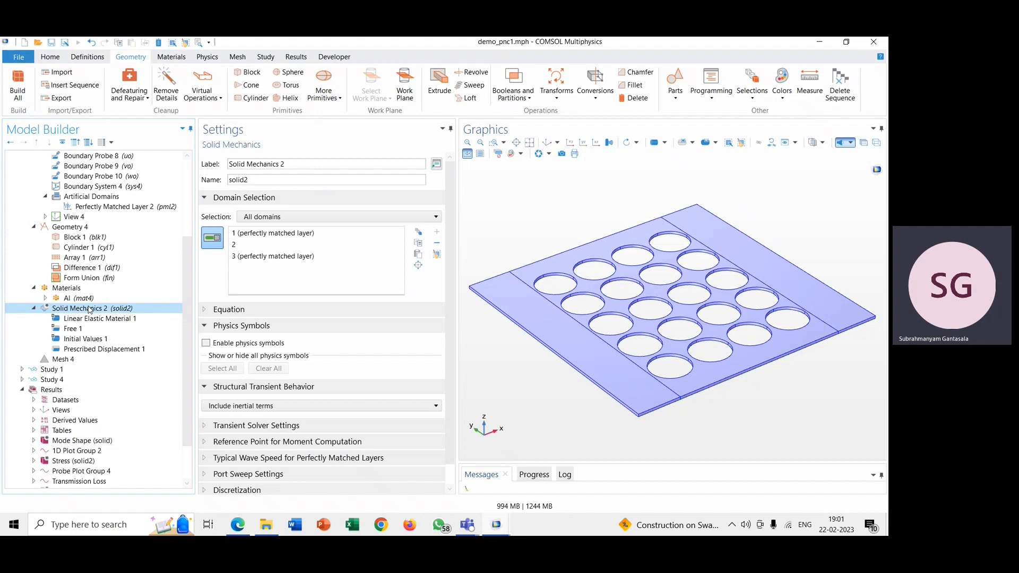
Step: Find the Prescribed Displacement condition in Solid Mechanics 2 and examine the boundary used by Prescribed Displacement 1 with transparency on
right_click(89, 310)
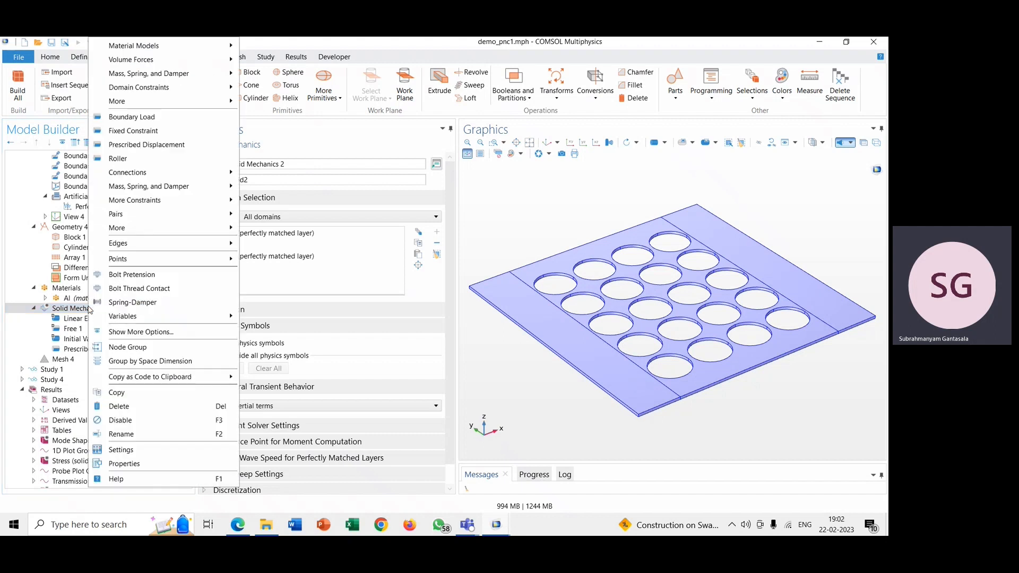
left_click(134, 145)
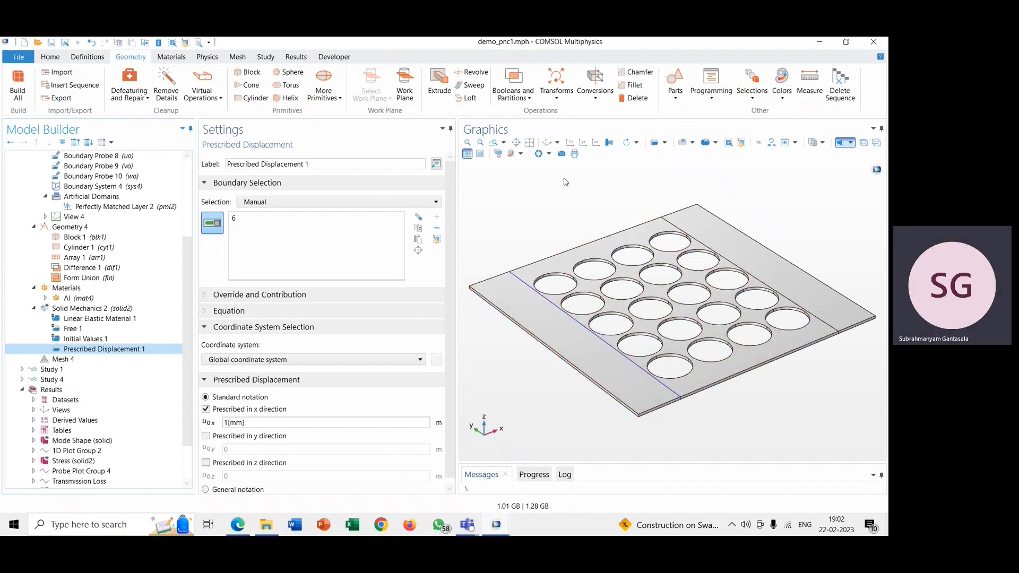
left_click(864, 143)
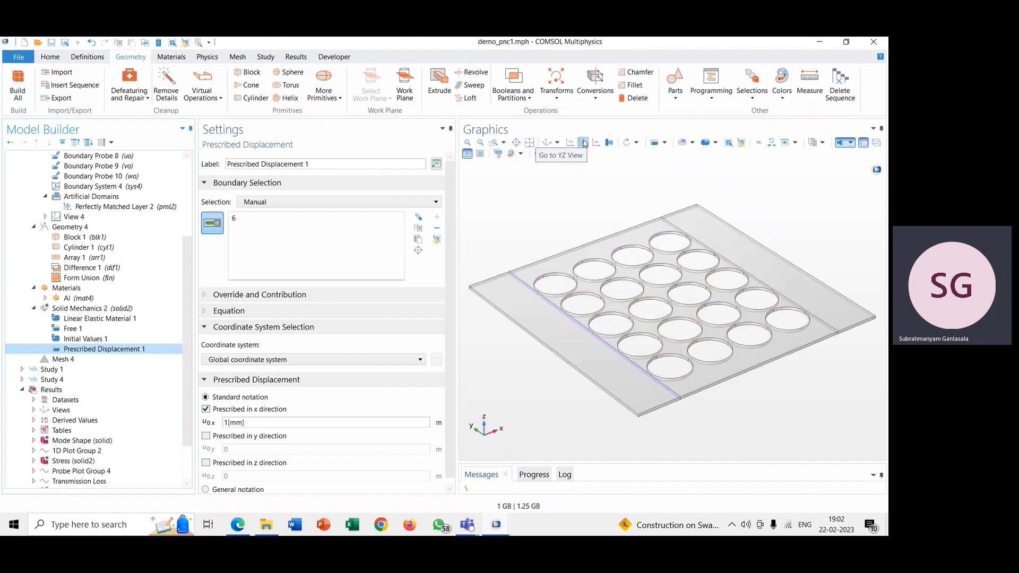
left_click(467, 143)
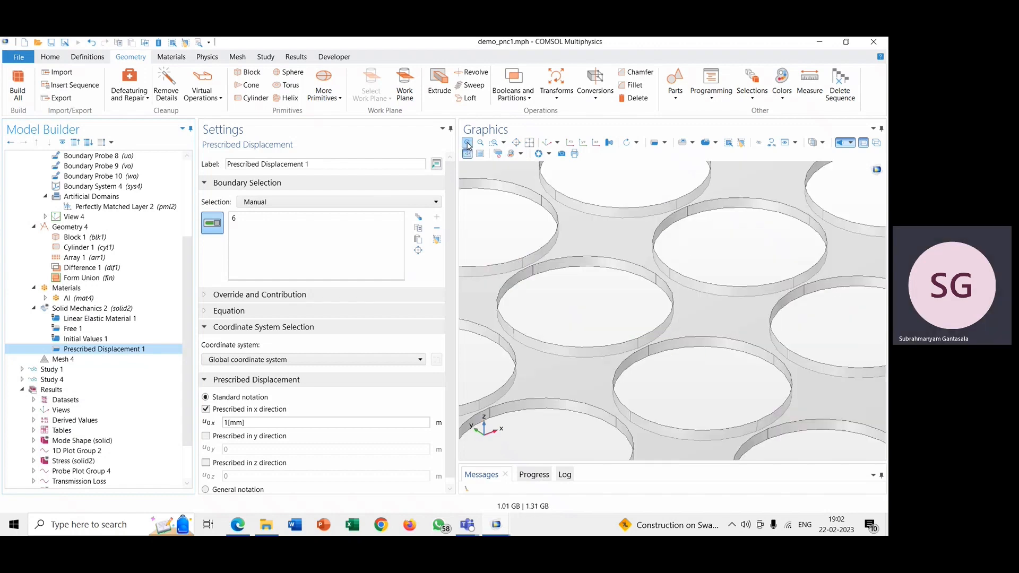
left_click(467, 142)
left_click(480, 143)
left_click(481, 142)
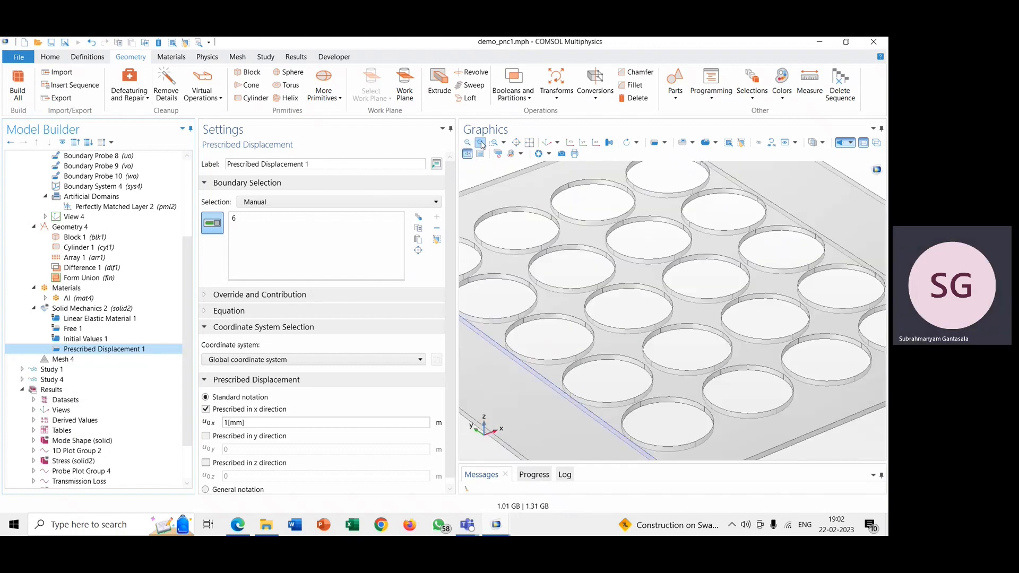
left_click_drag(822, 460, 825, 431)
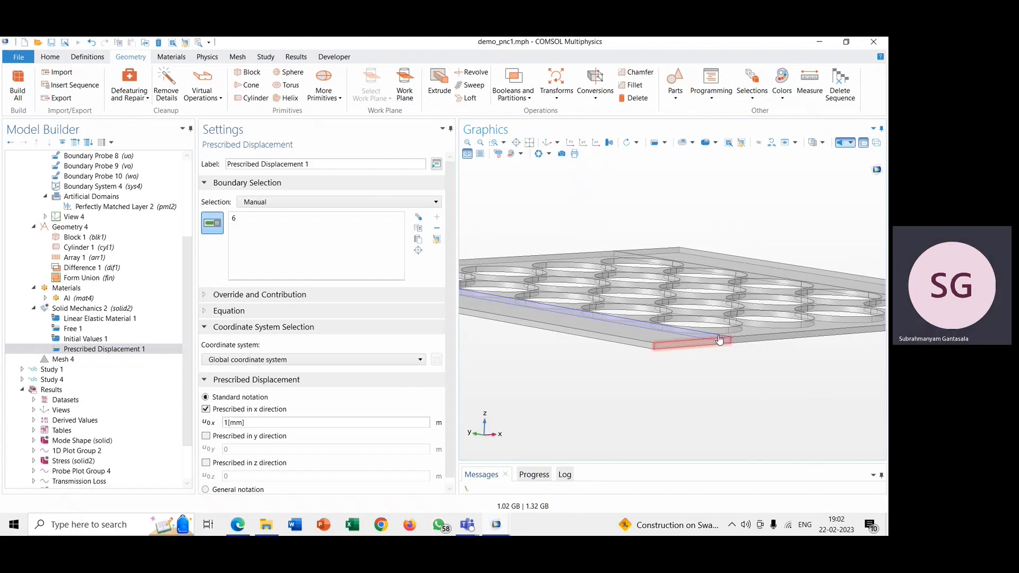
mouse_move(773, 370)
left_mouse_down()
mouse_move(768, 392)
mouse_move(747, 375)
mouse_move(764, 364)
mouse_move(778, 376)
left_mouse_up()
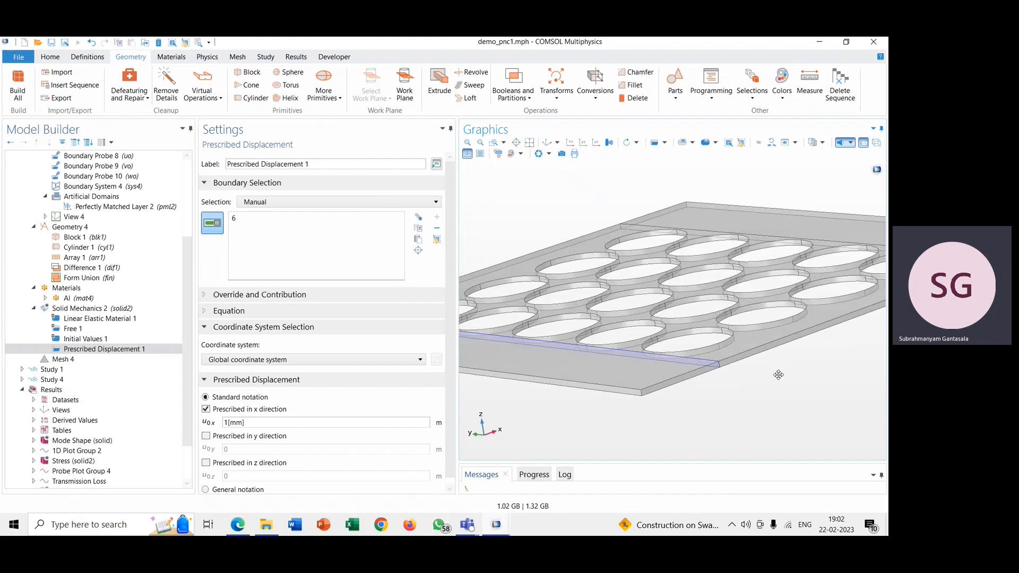
left_click_drag(778, 375, 763, 390)
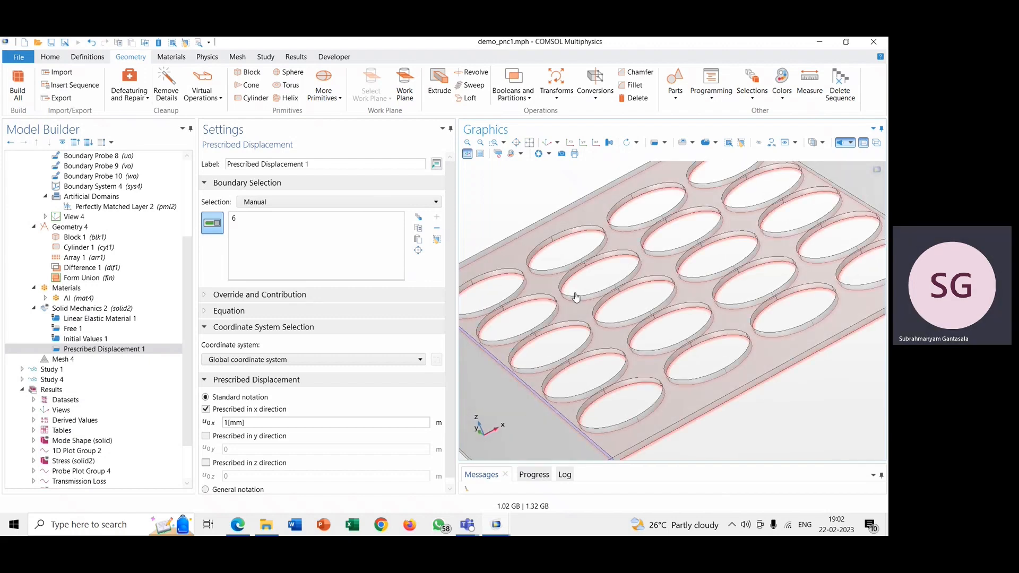
Step: Review Prescribed Displacement 1's x-direction displacement setting against the whole plate in the default 3D view, and turn transparency off
left_click(259, 423)
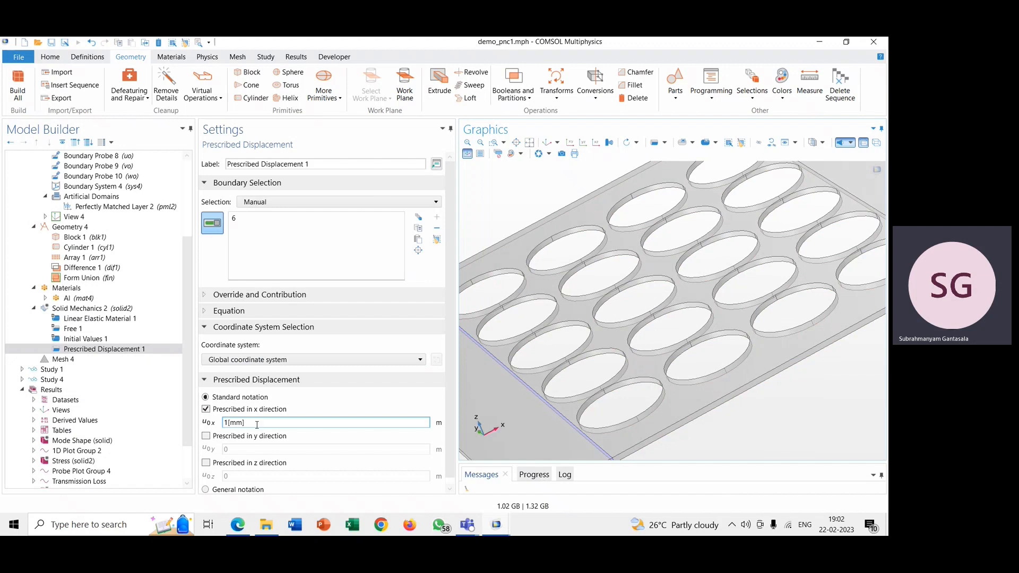
left_click(532, 142)
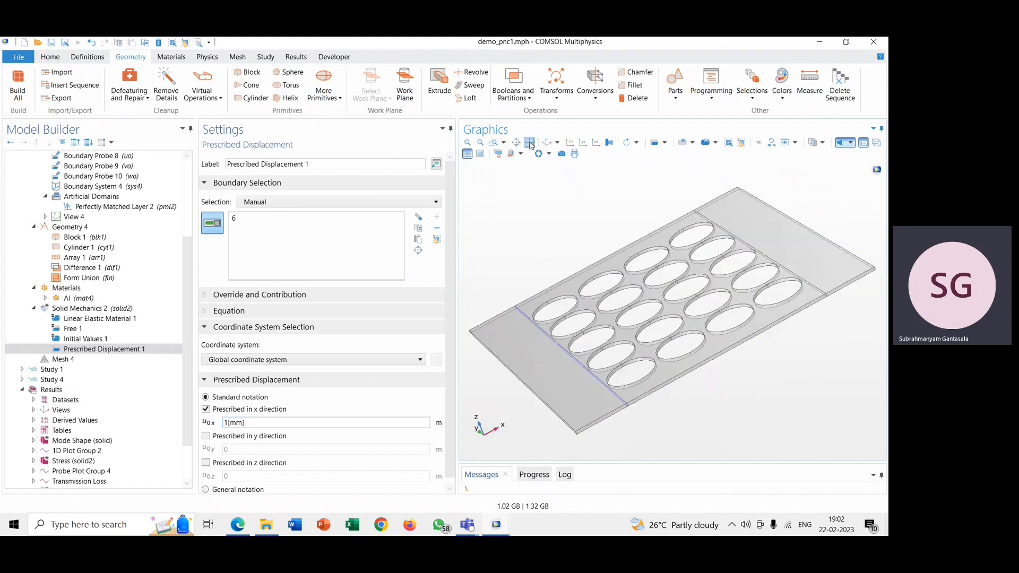
left_click(547, 143)
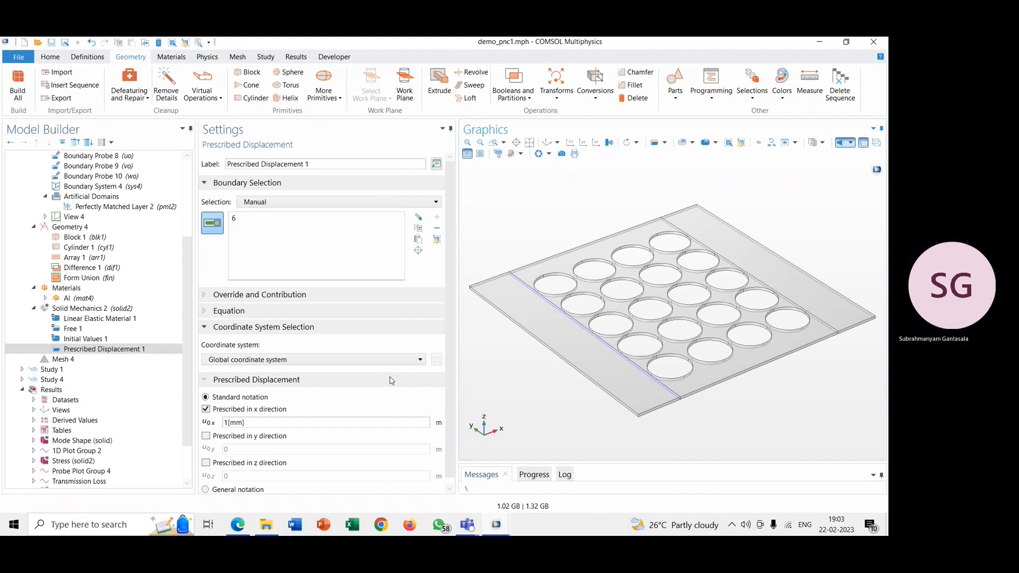
left_click(328, 422)
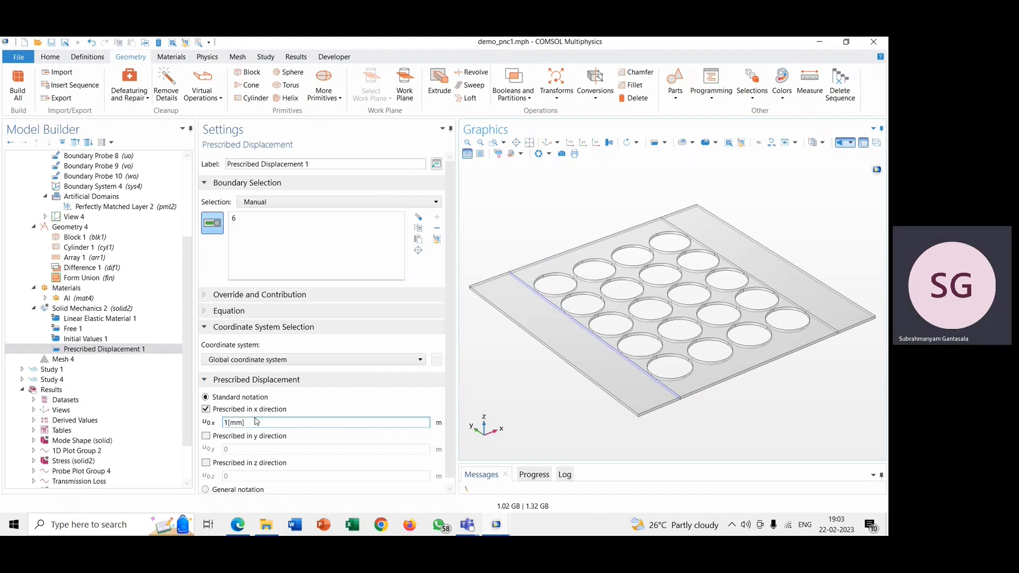
scroll(259, 406, "down", 1)
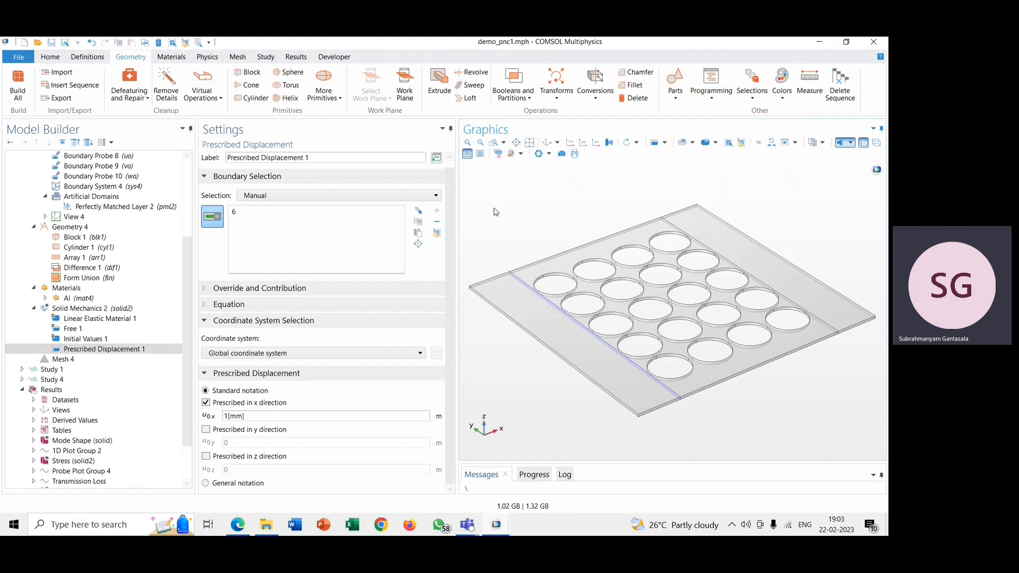
left_click(863, 143)
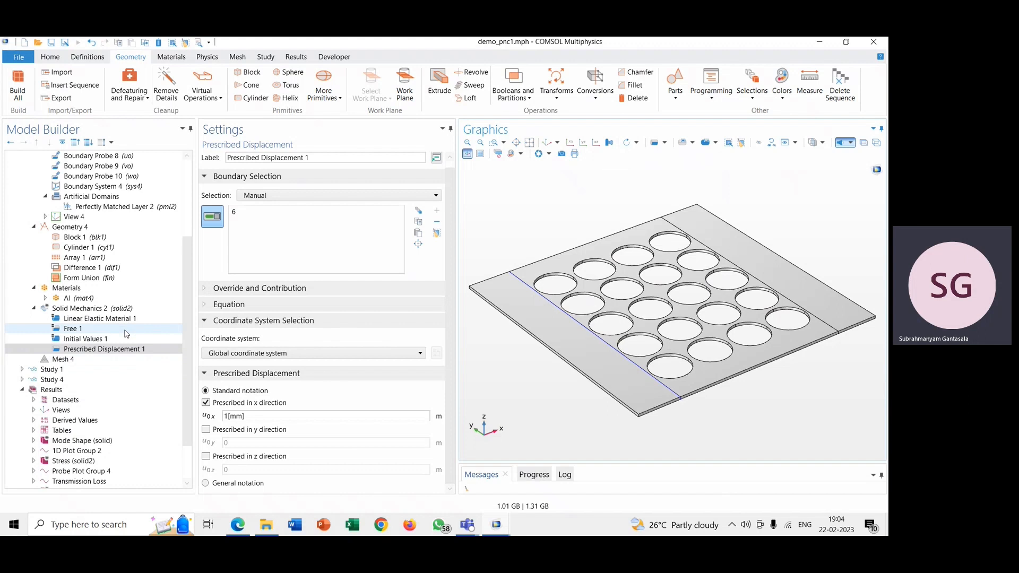
Step: Examine the probe types available for Component 4's definitions
scroll(126, 333, "up", 4)
left_click(115, 216)
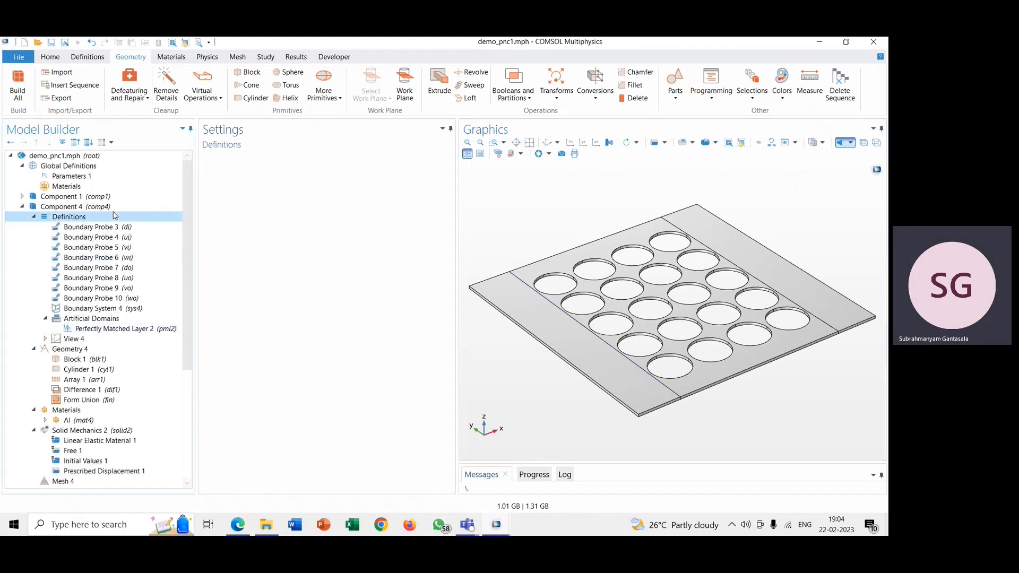
right_click(115, 216)
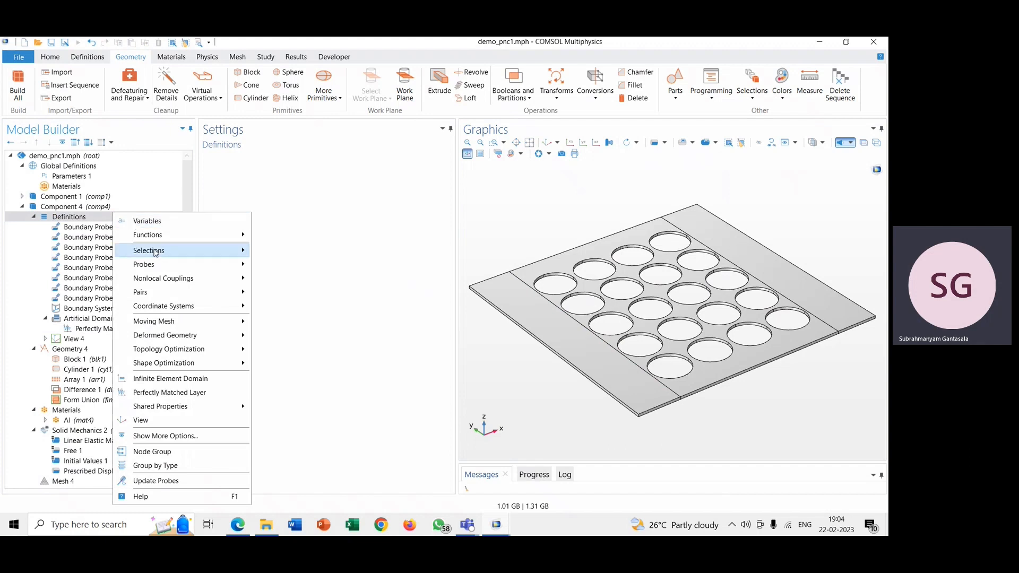
mouse_move(158, 268)
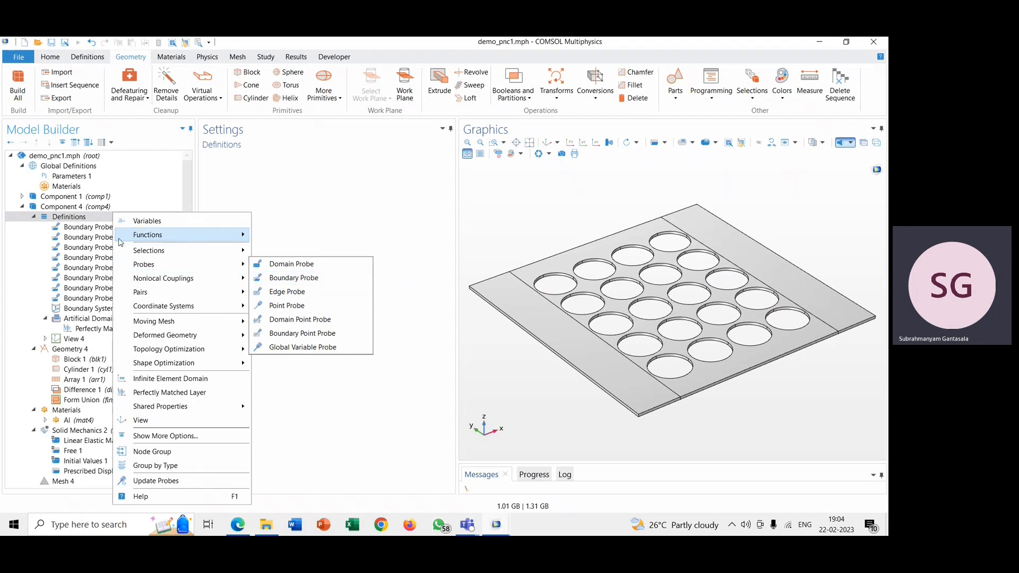
mouse_move(179, 237)
left_click(94, 218)
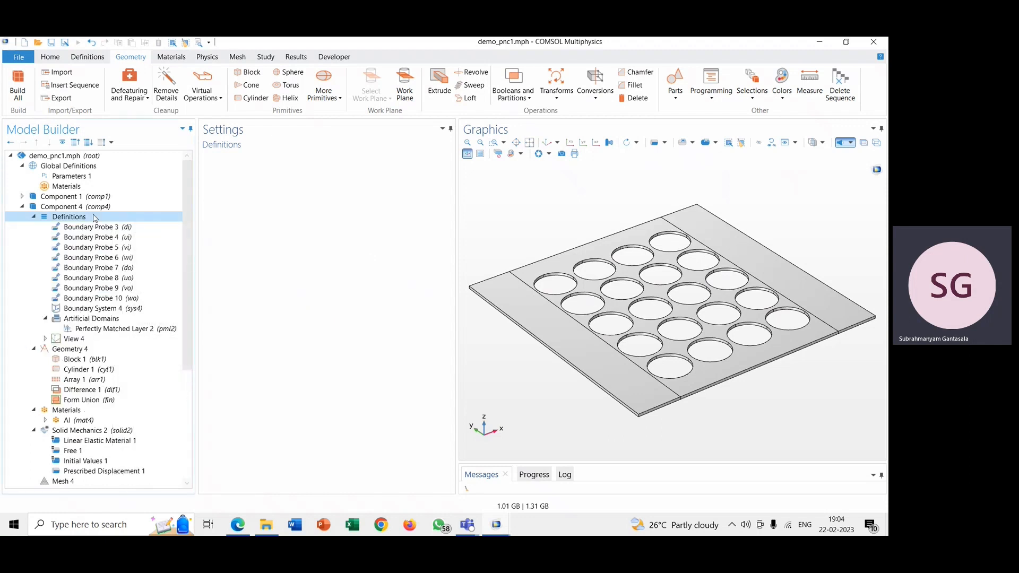
Step: Compare the boundaries and settings of Component 4's boundary probes, from Boundary Probe 3 through Boundary Probe 10
left_click(96, 227)
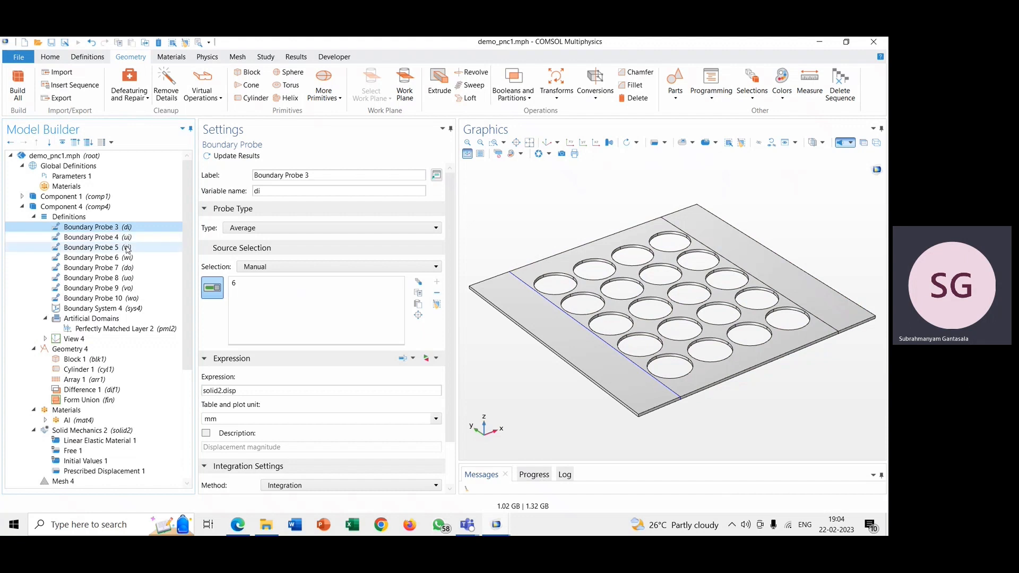
left_click(128, 269)
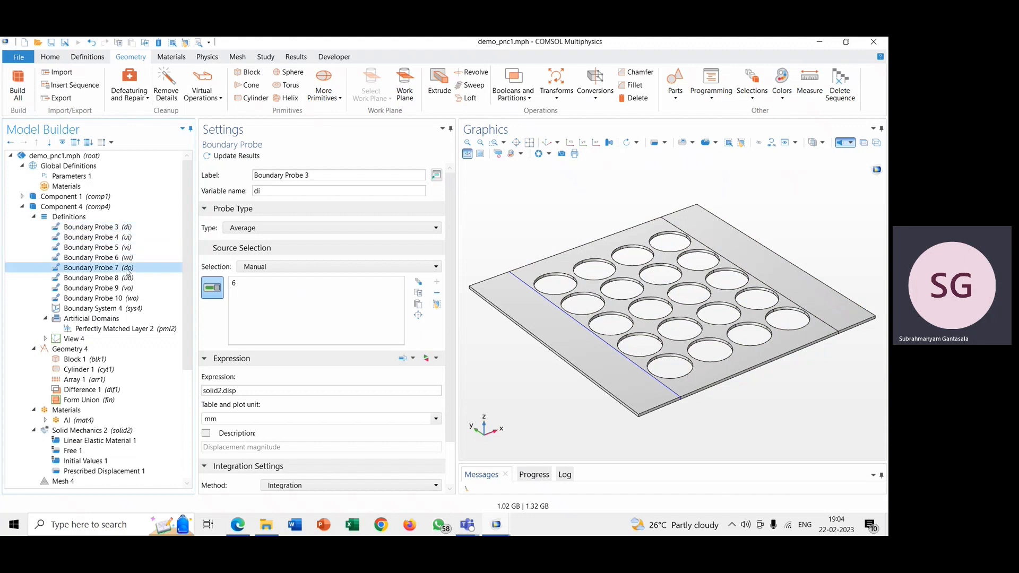
left_click(128, 279)
left_click(128, 289)
left_click(131, 299)
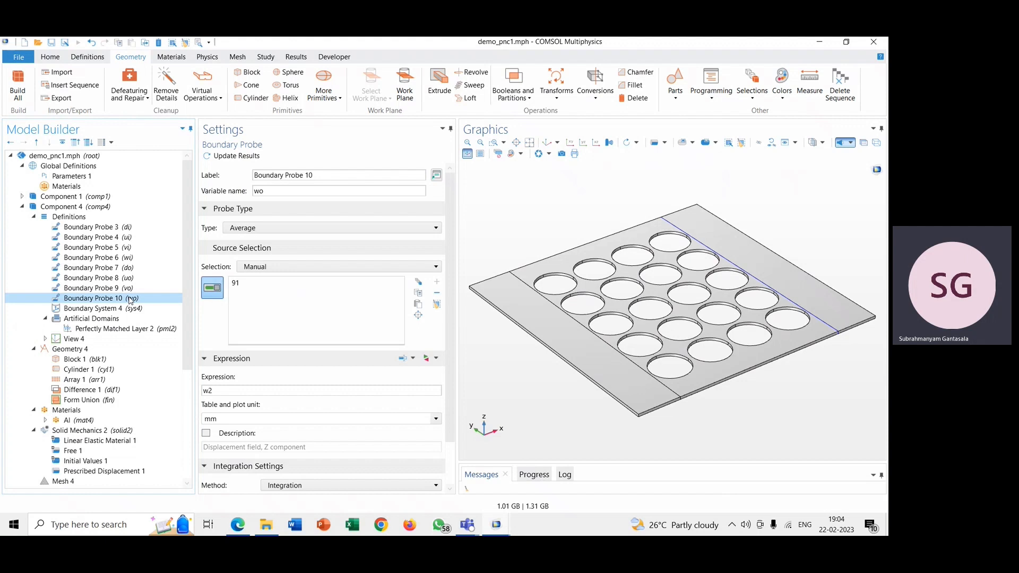
left_click(129, 229)
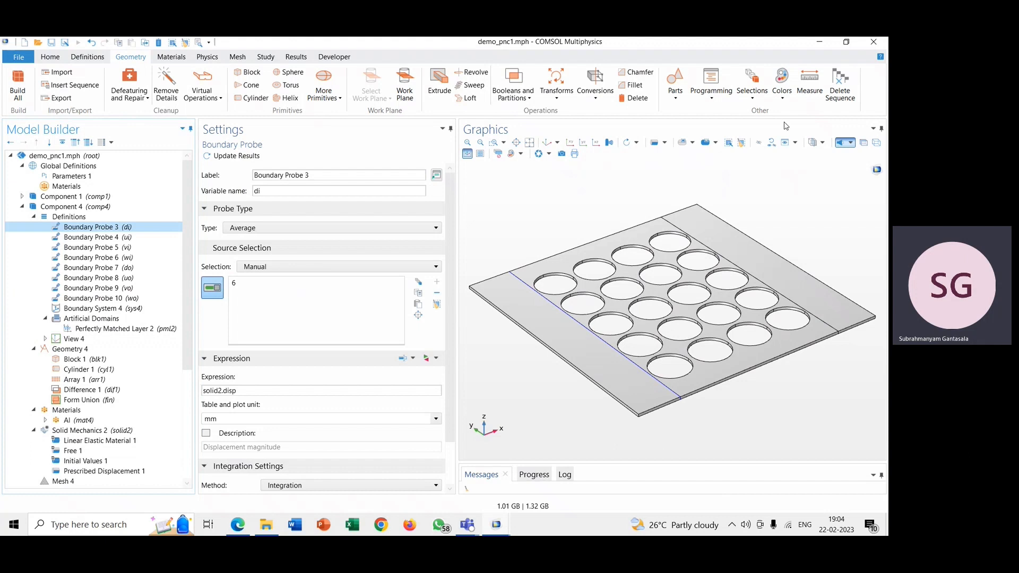
Step: Turn on transparency and examine Boundary Probe 3's source boundary up close
left_click(864, 143)
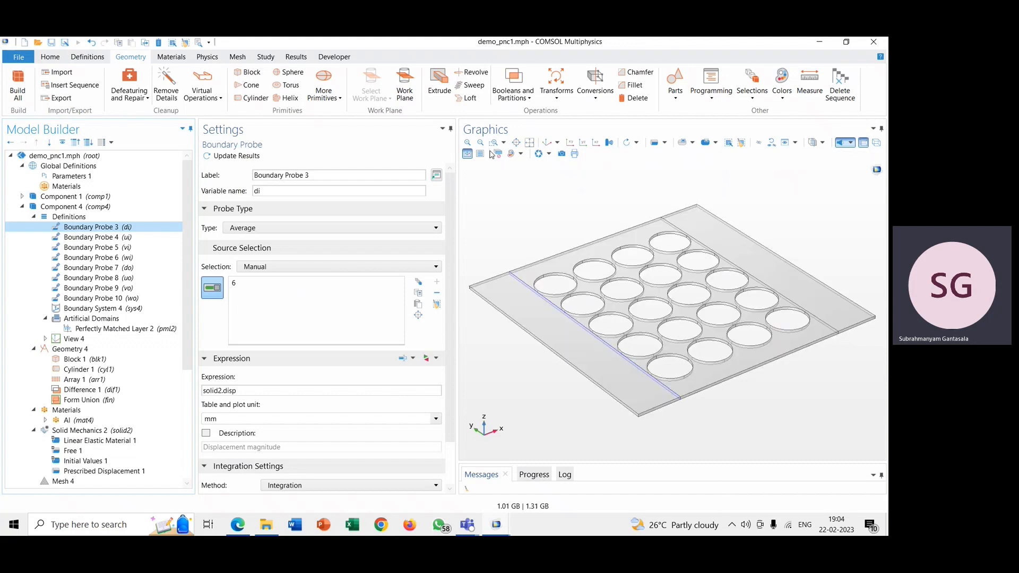
left_click(468, 143)
left_click(468, 144)
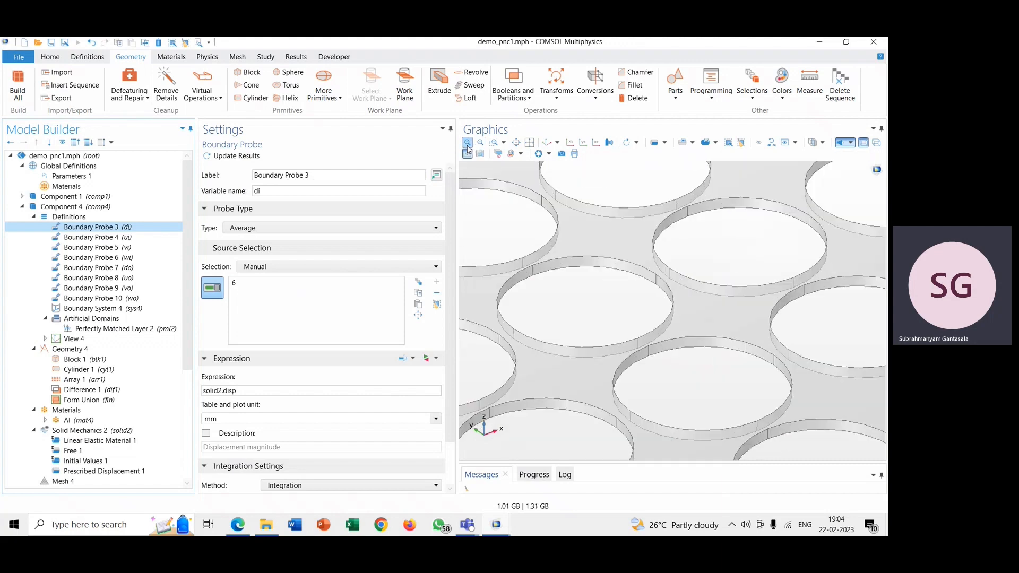
left_click(480, 142)
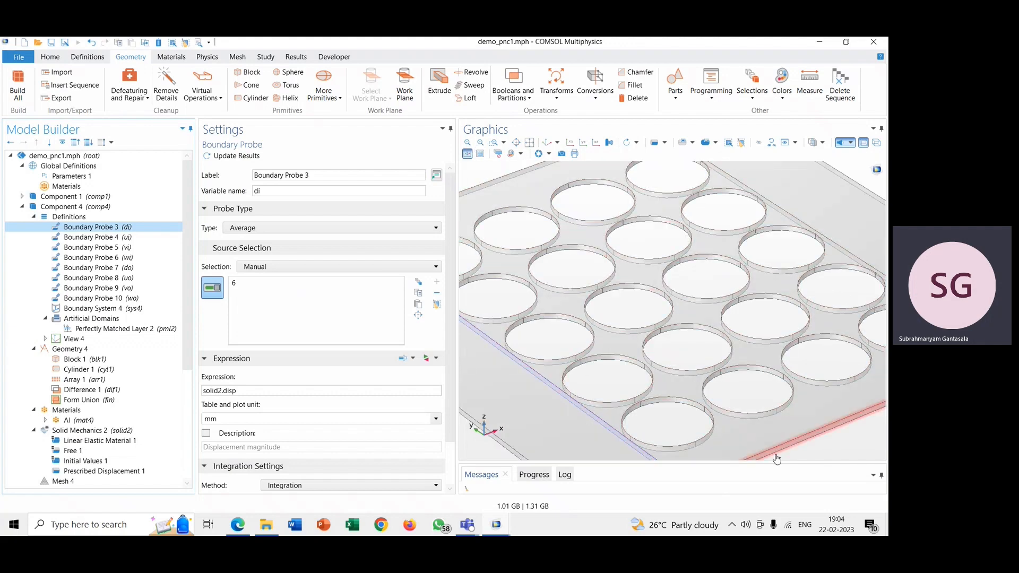
left_click_drag(811, 451, 821, 428)
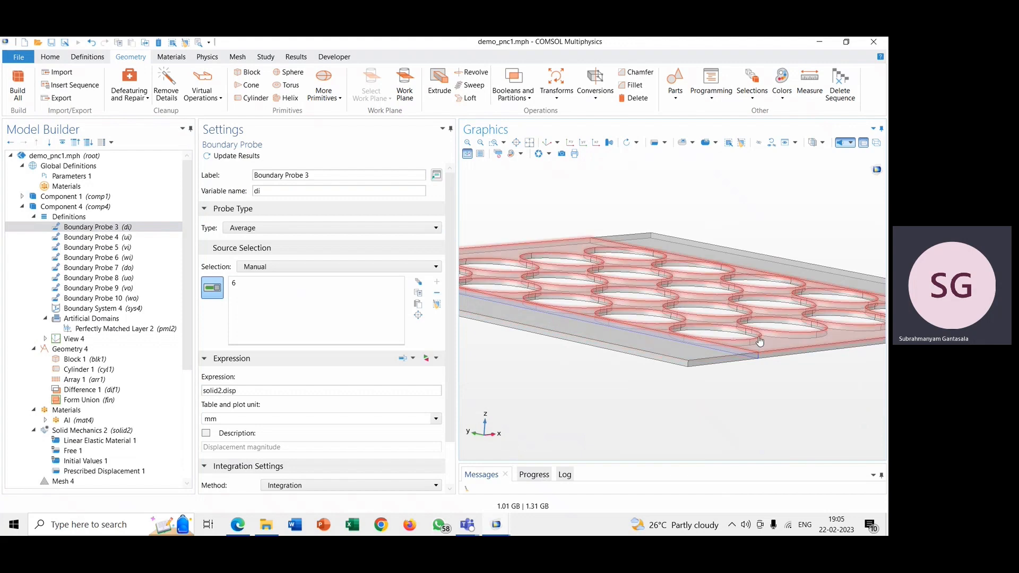
left_click_drag(808, 391, 789, 401)
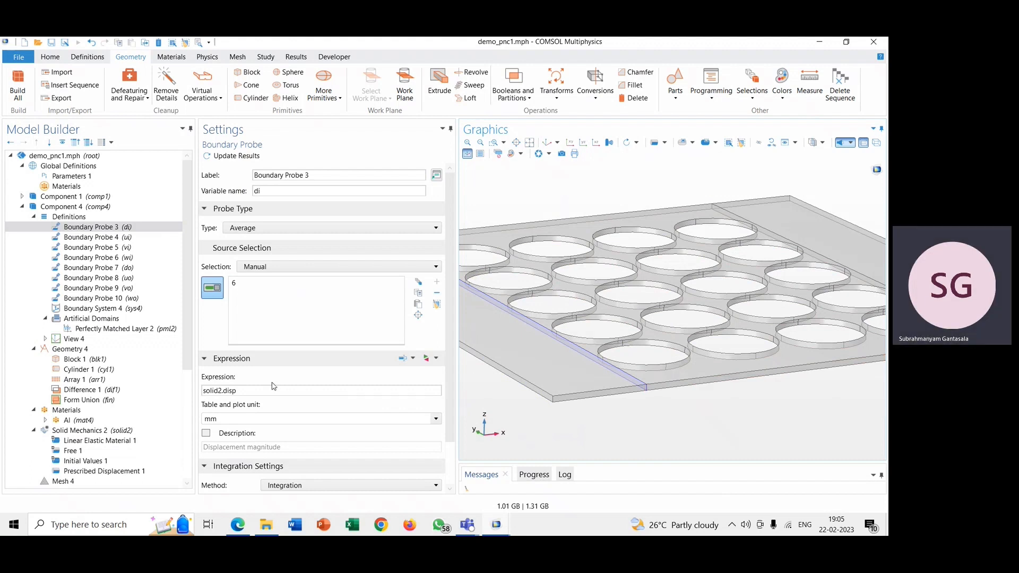
Step: Inspect Boundary Probe 3's expression and integration settings and the available probe types
scroll(279, 387, "down", 1)
left_click(253, 340)
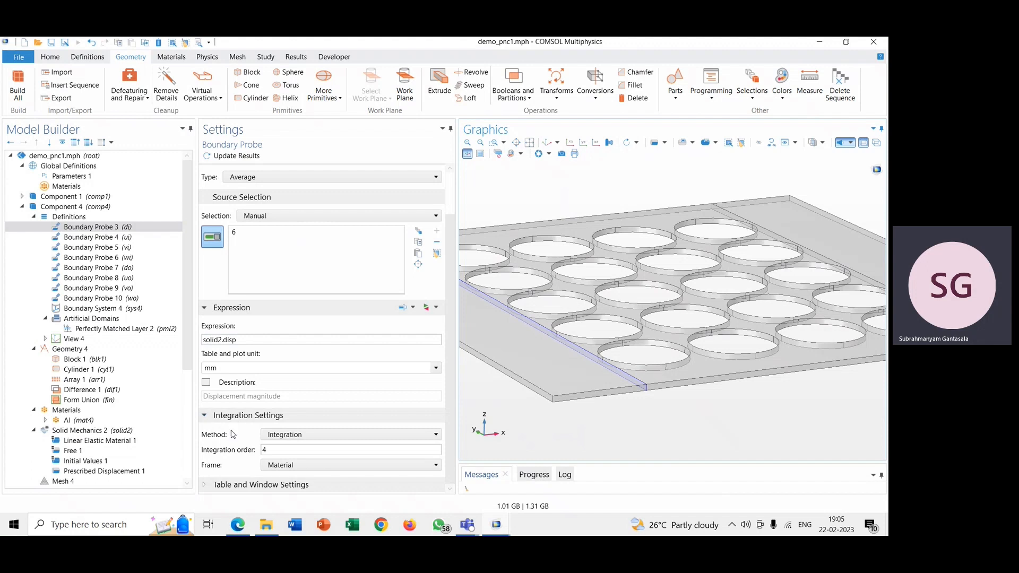
scroll(241, 461, "up", 1)
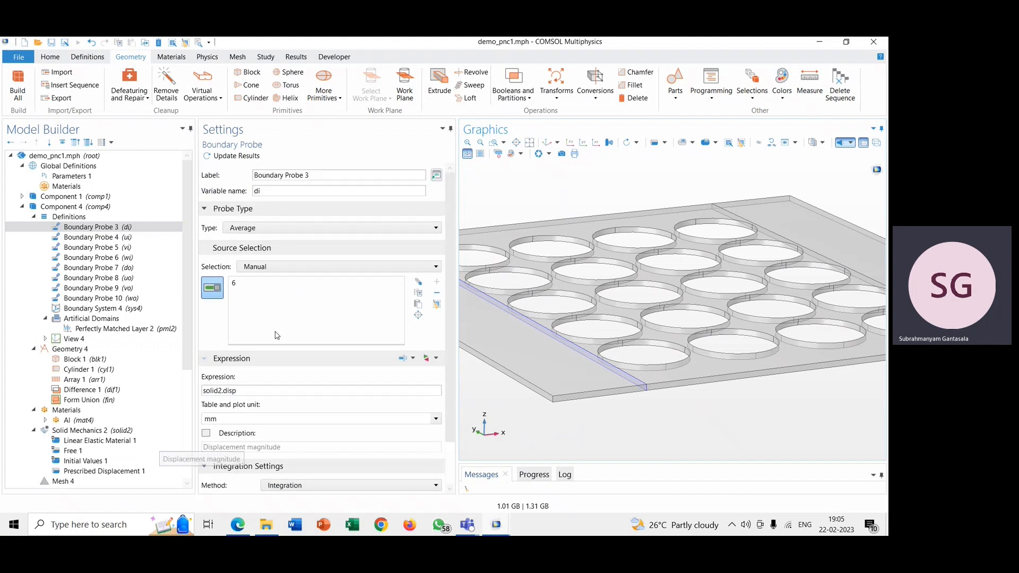
left_click(294, 229)
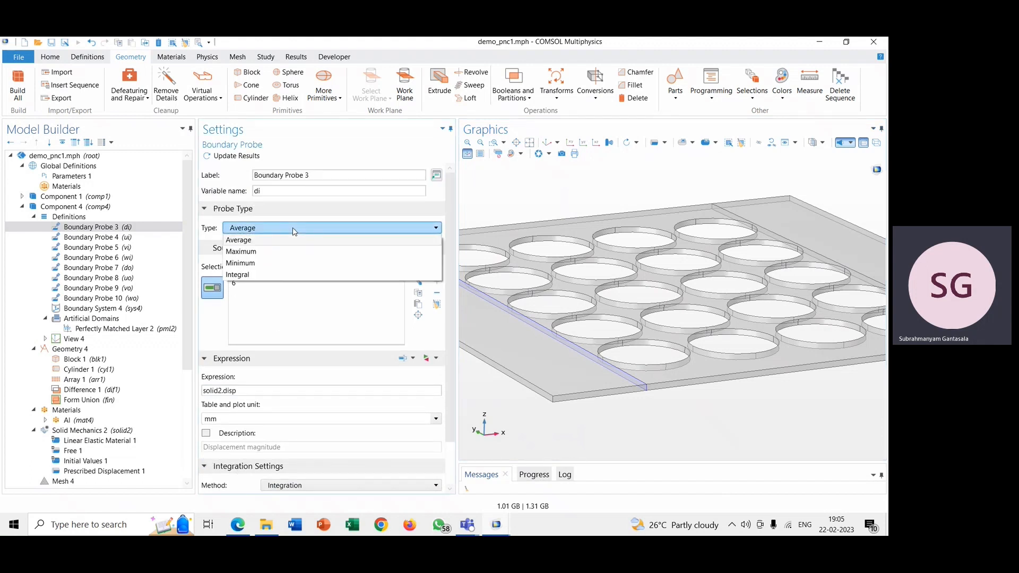
left_click(295, 229)
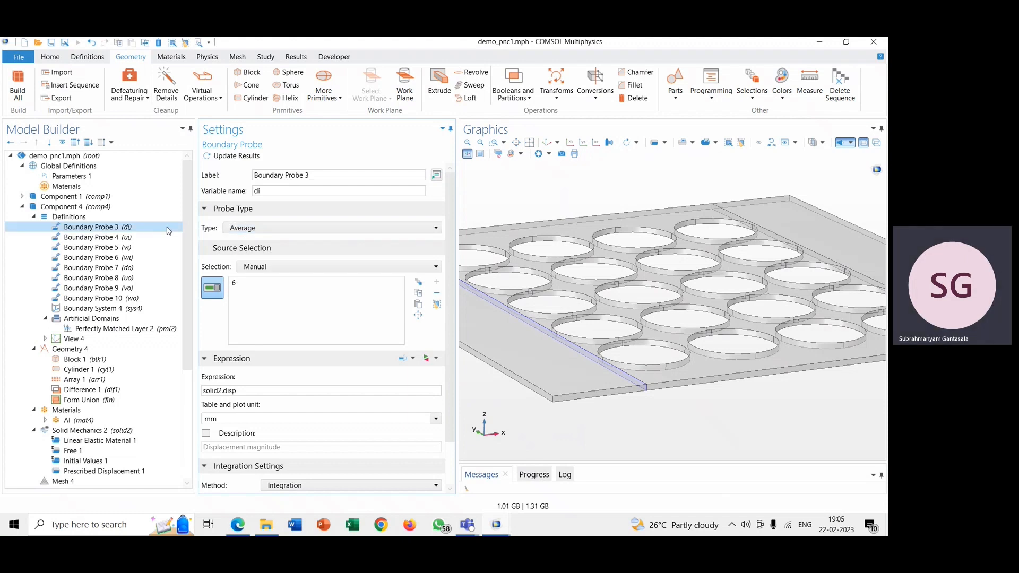
Step: Review the variable names, source boundaries and expressions of Boundary Probes 4, 5 and 6
left_click(125, 239)
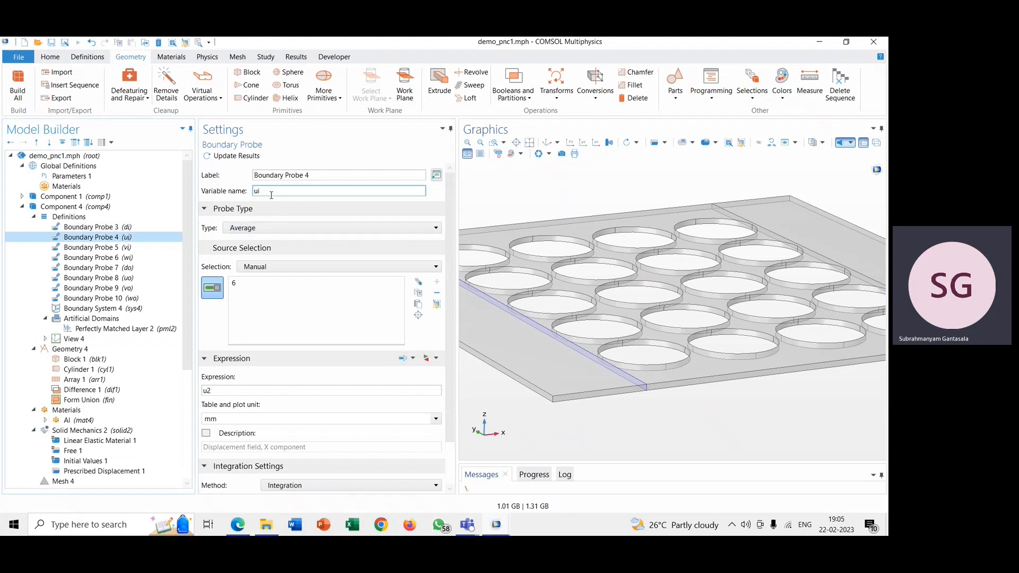
left_click(157, 248)
left_click(153, 259)
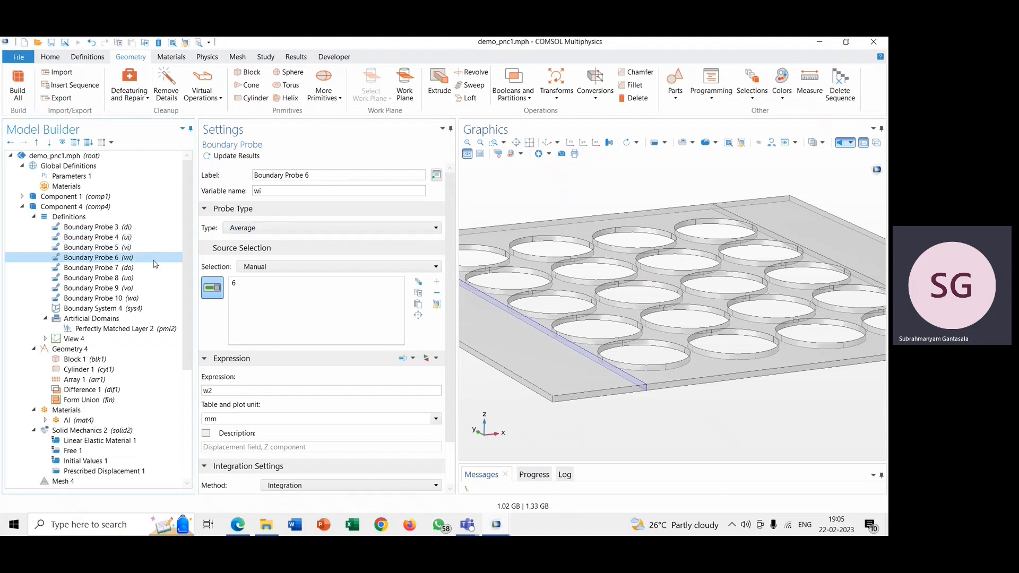
left_click(146, 239)
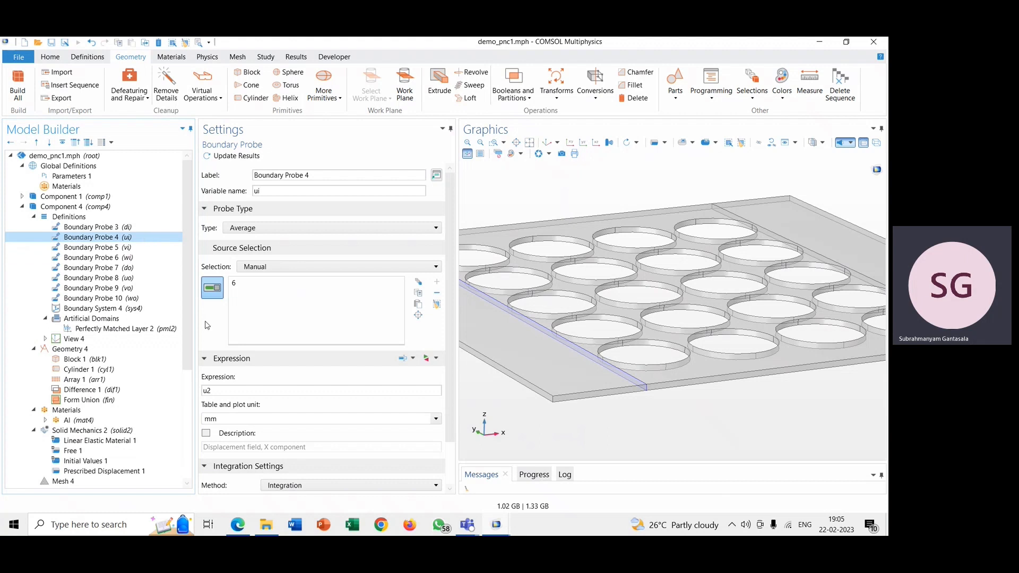
scroll(223, 370, "down", 2)
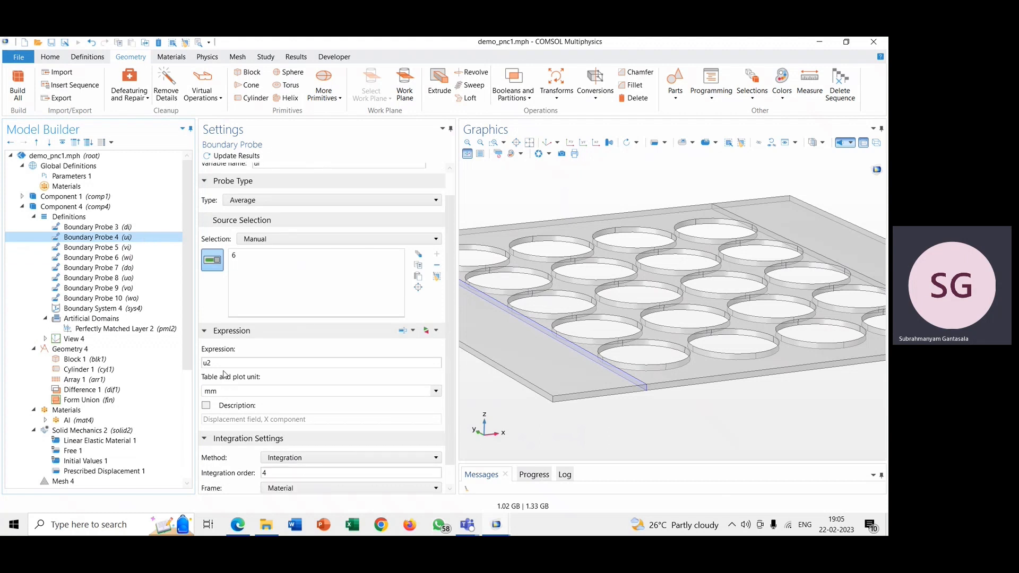
left_click(136, 248)
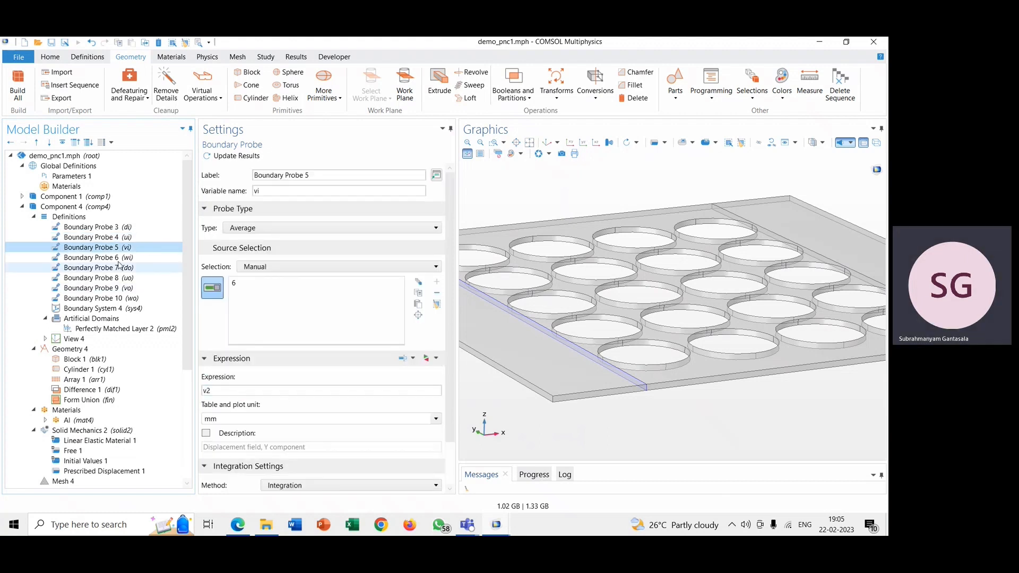
left_click(97, 258)
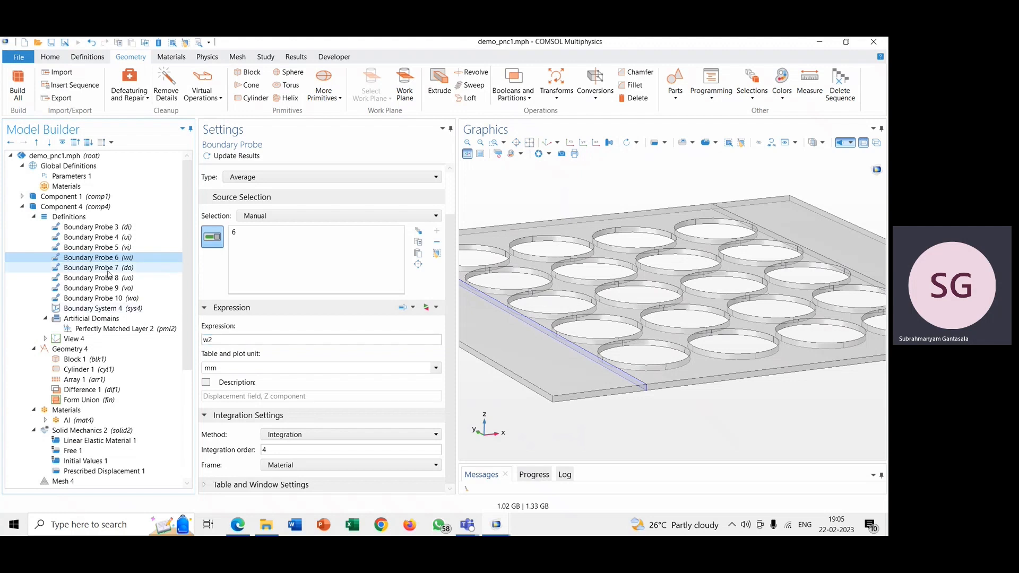
Step: Examine Boundary Probe 7's source boundary up close and check its displacement expression, ending in the default view
left_click(541, 153)
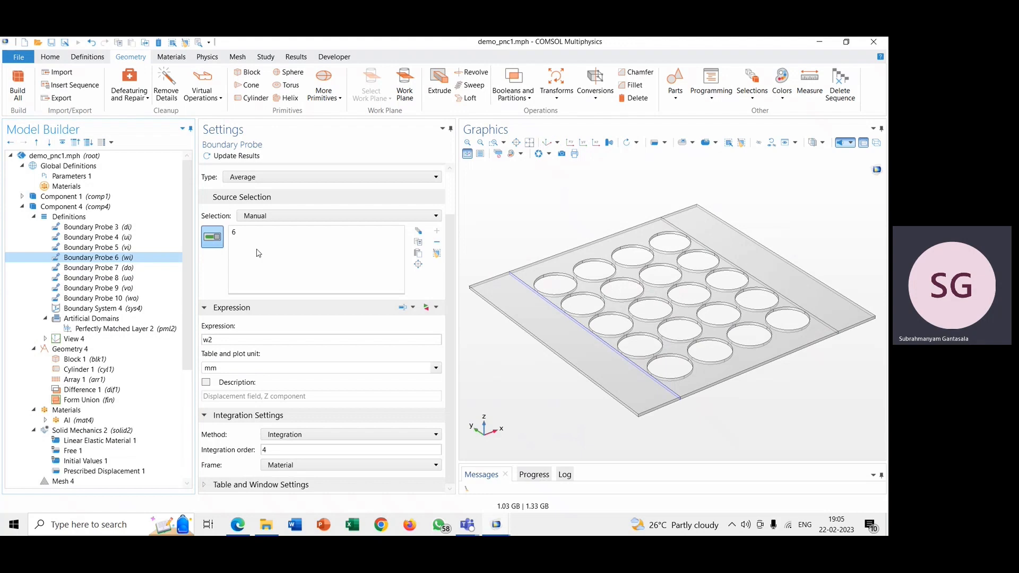
left_click(144, 268)
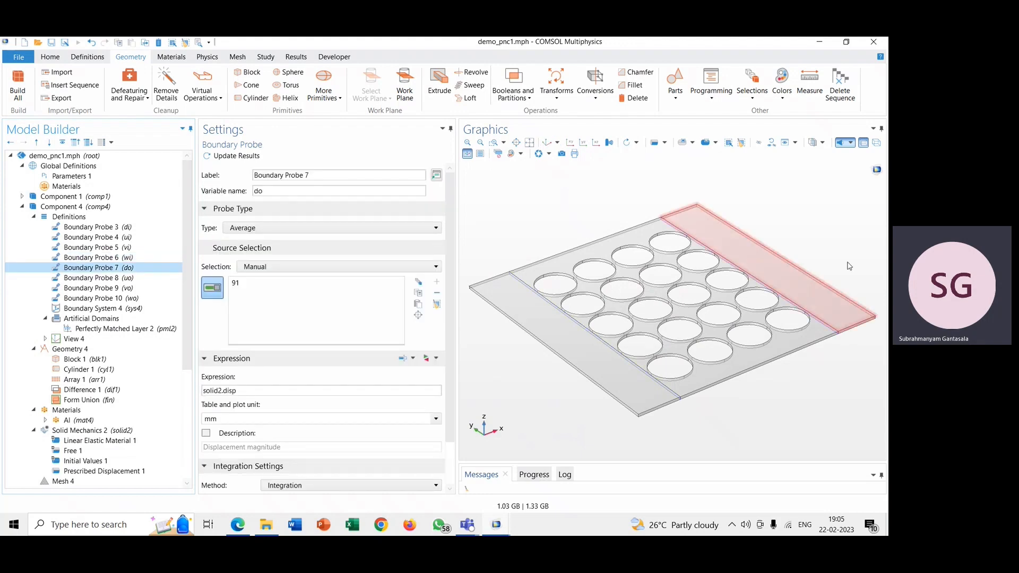
left_click(470, 144)
left_click(469, 144)
left_click(481, 143)
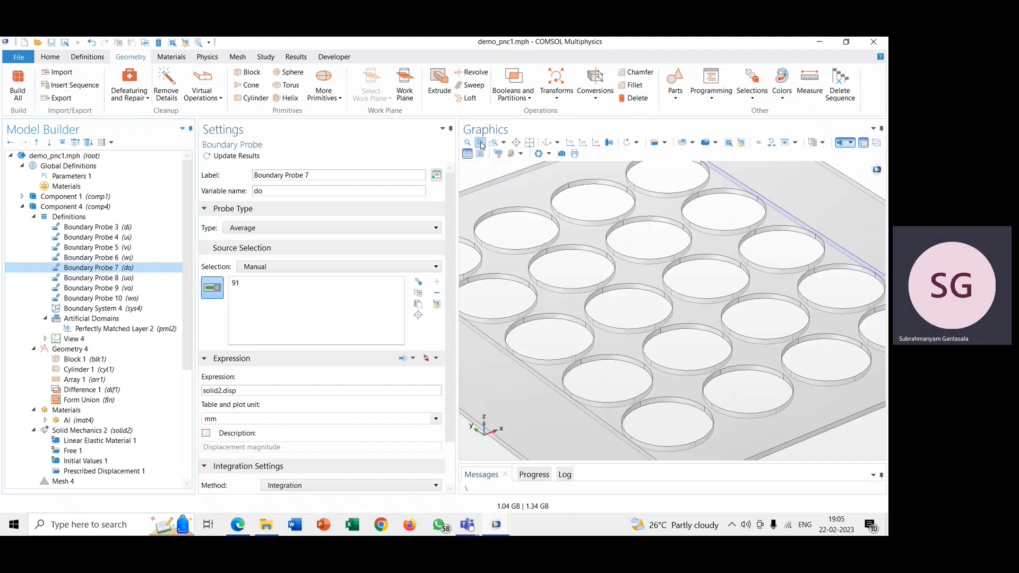
left_click_drag(847, 425, 818, 420)
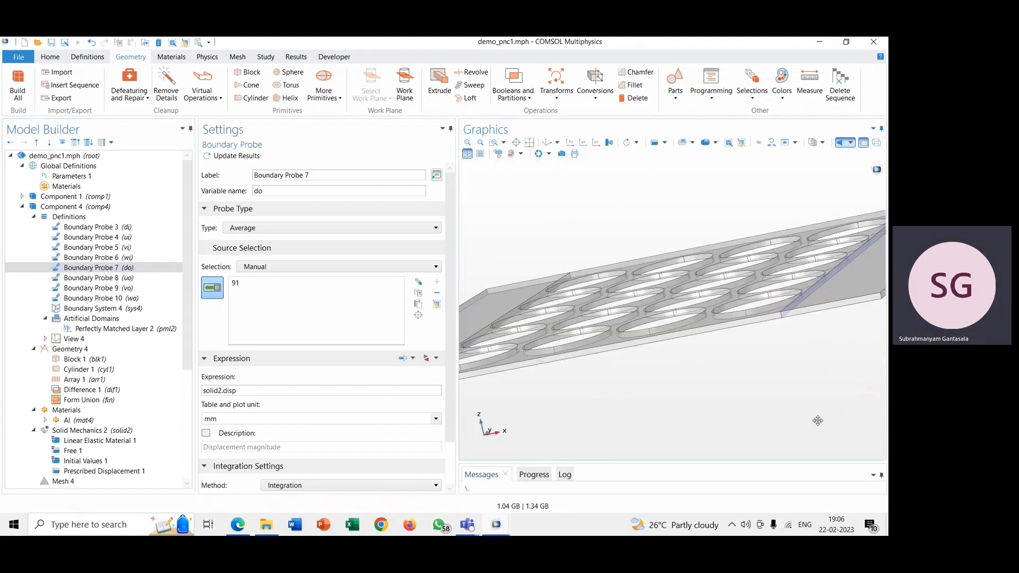
left_click(250, 390)
left_click(547, 144)
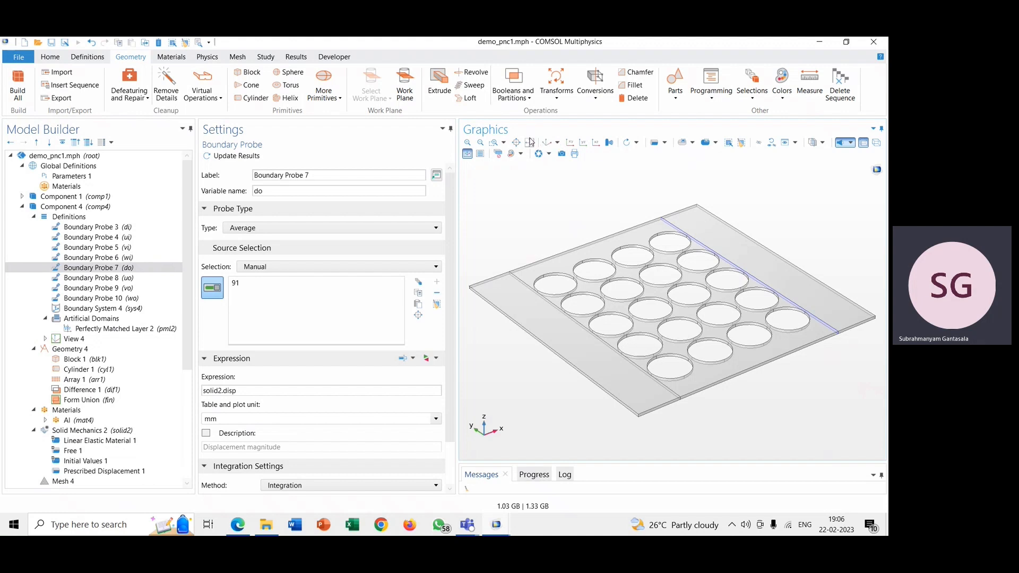
Step: Review the source boundaries and expressions of Boundary Probes 8, 9 and 10
left_click(148, 282)
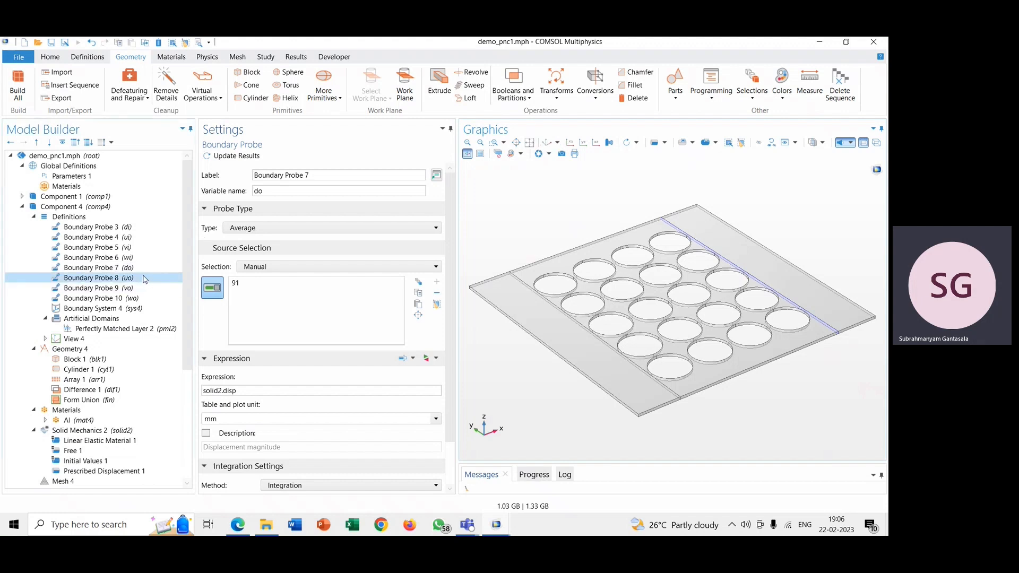
left_click(235, 340)
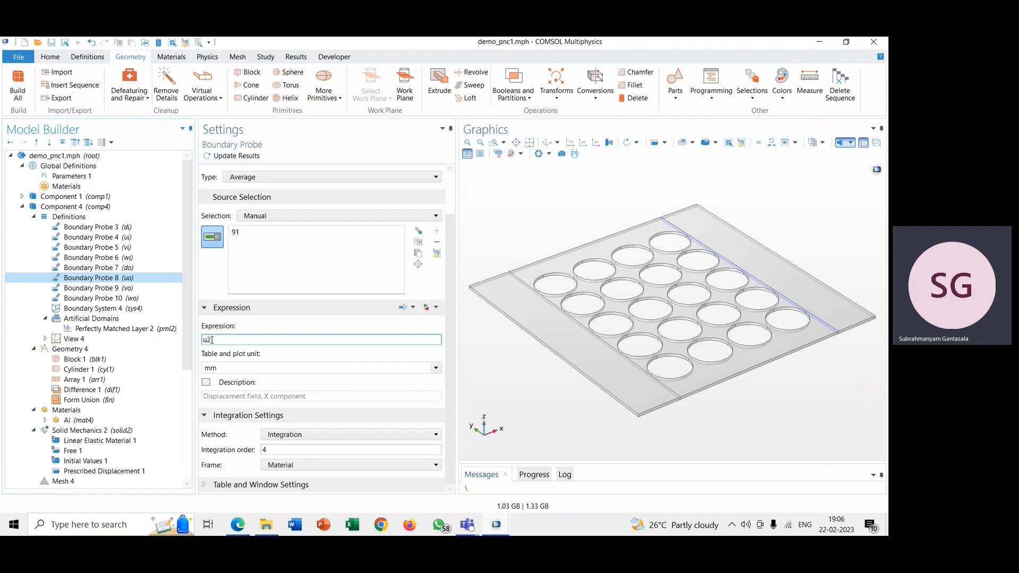
left_click(126, 291)
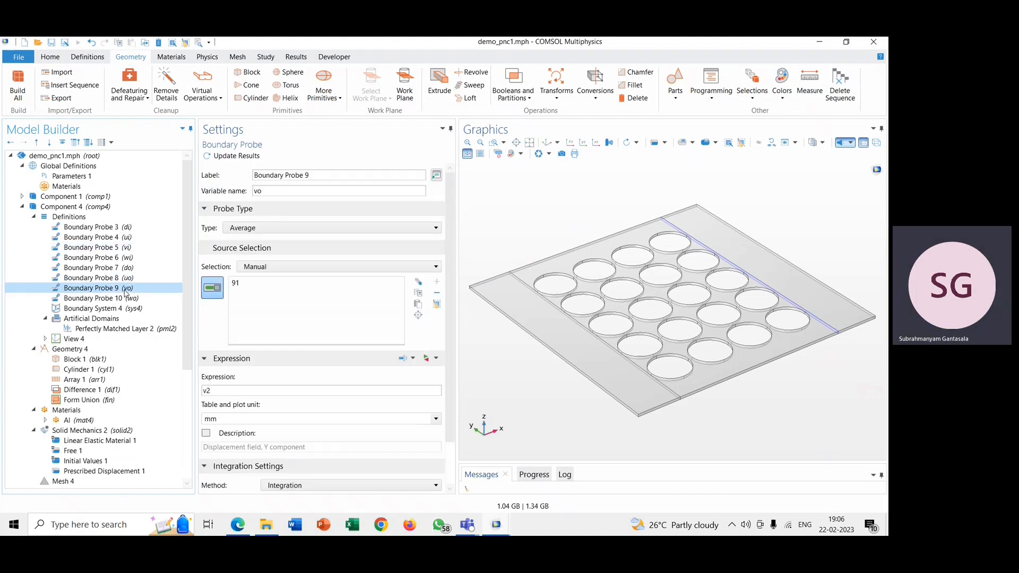
left_click(126, 298)
scroll(266, 379, "down", 1)
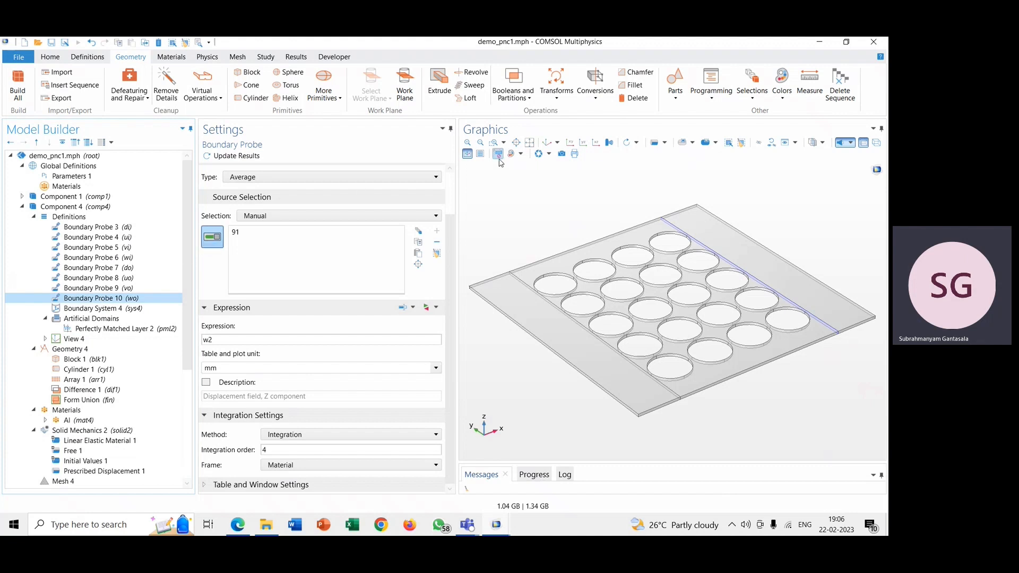
Step: Turn off transparency and build Component 4's physics-controlled Mesh 4
left_click(868, 144)
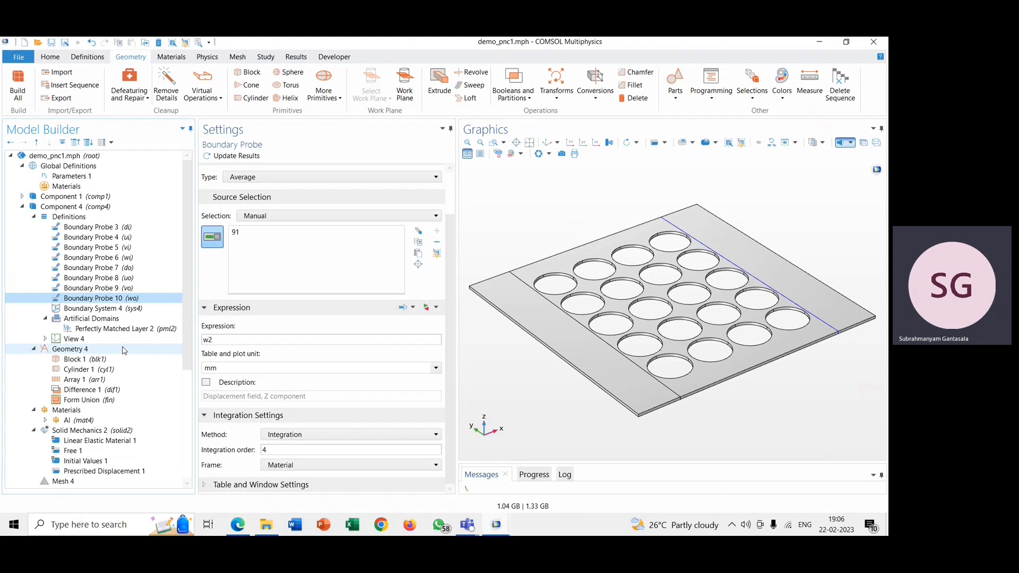
scroll(122, 348, "down", 5)
left_click(110, 328)
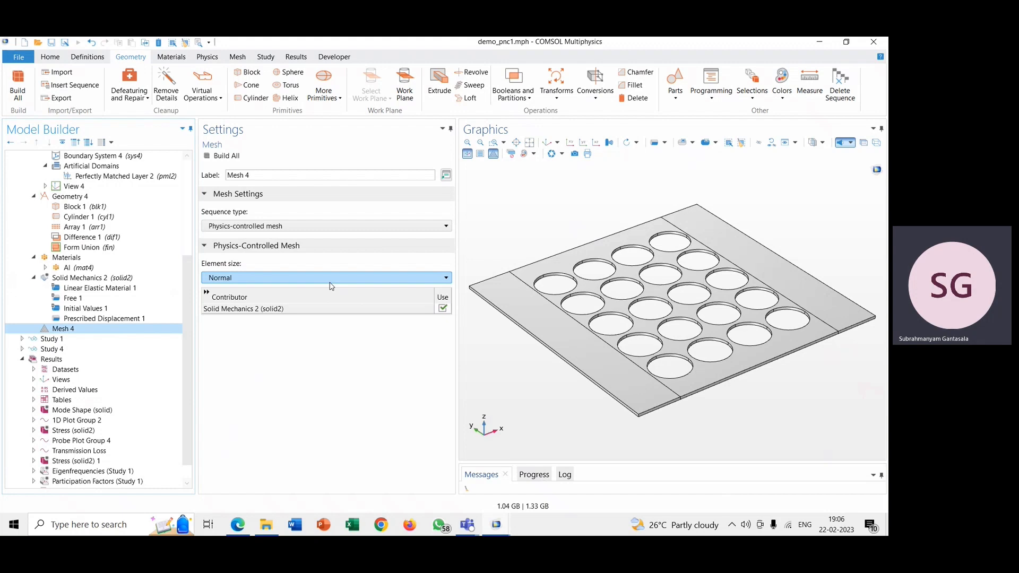
left_click(226, 158)
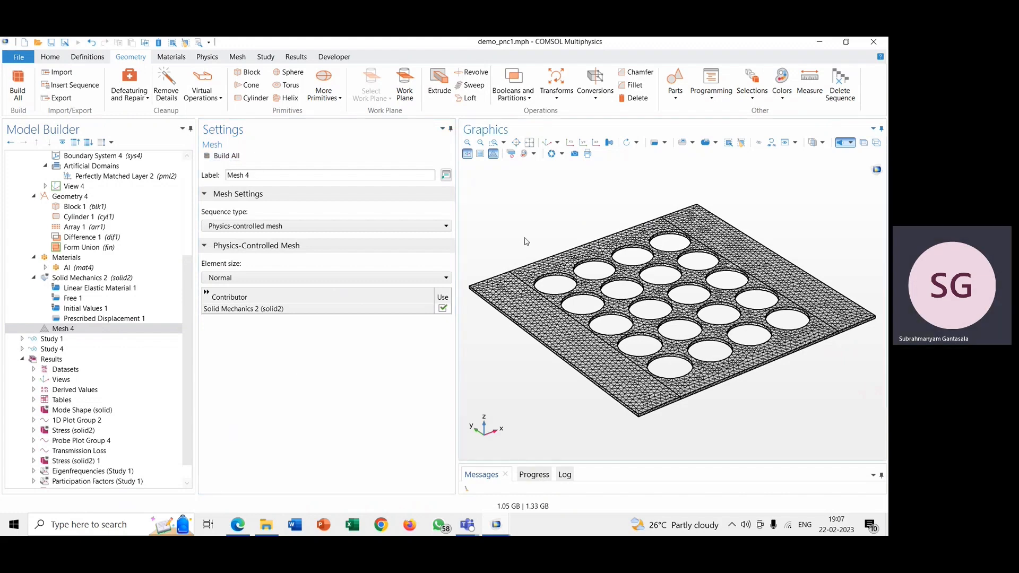
Step: Inspect the plate's mesh elements up close near an edge and hole, ending in the default view
left_click_drag(526, 241, 567, 320)
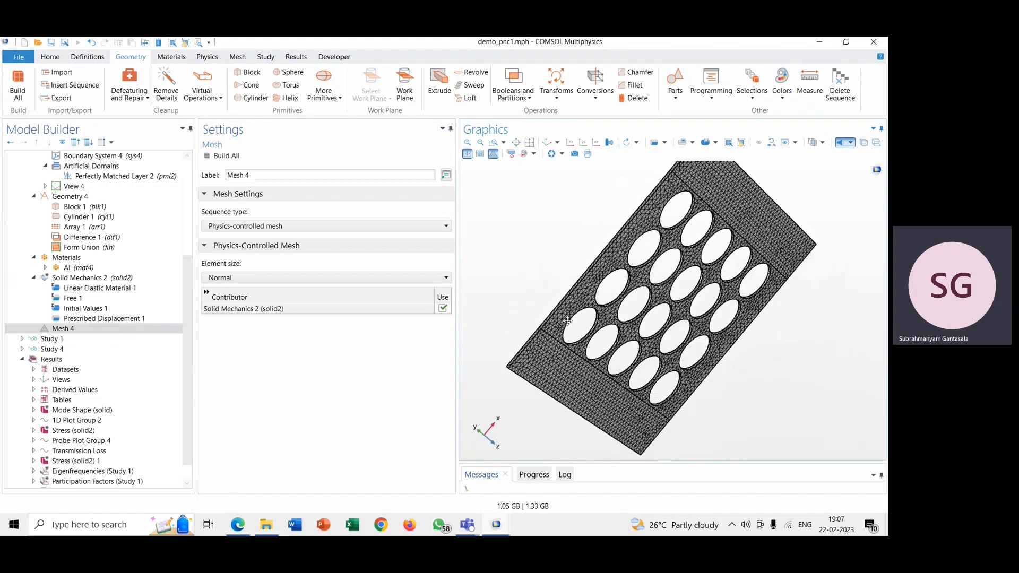
left_click(494, 143)
left_click_drag(553, 285, 587, 322)
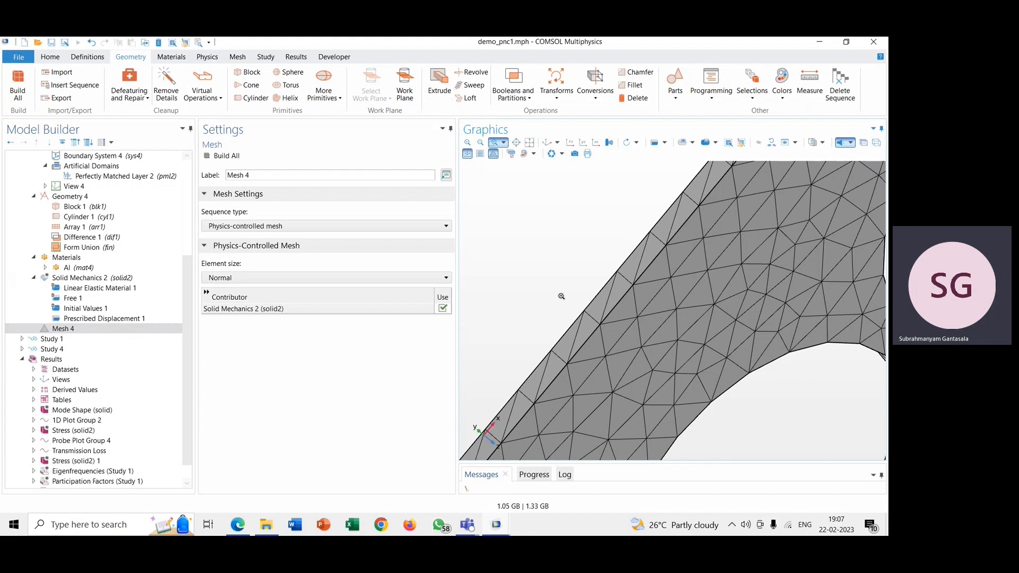
left_click(529, 143)
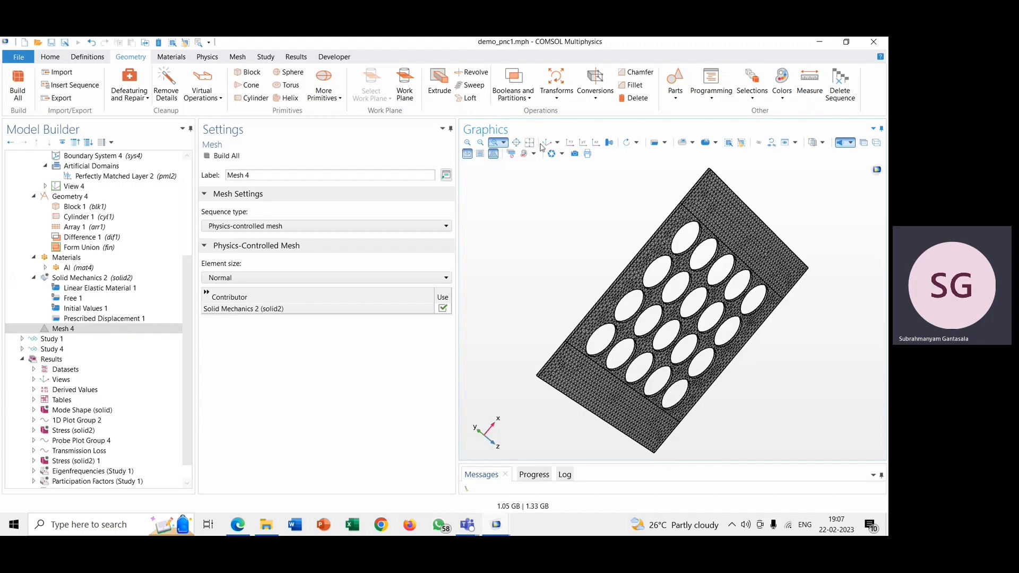
left_click(547, 143)
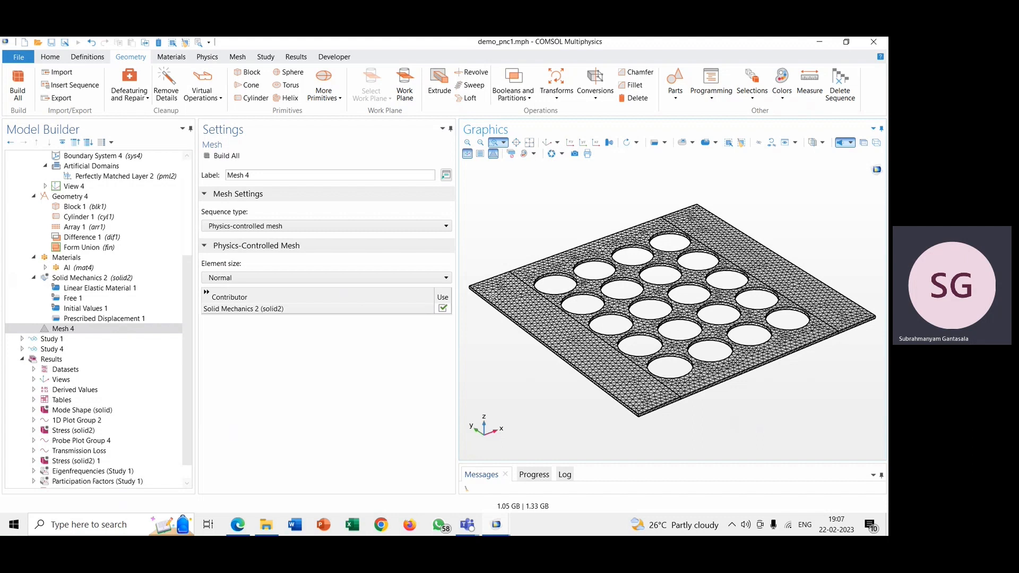
Step: Collapse Component 4 and view Study 4's settings and its study steps
scroll(65, 269, "up", 4)
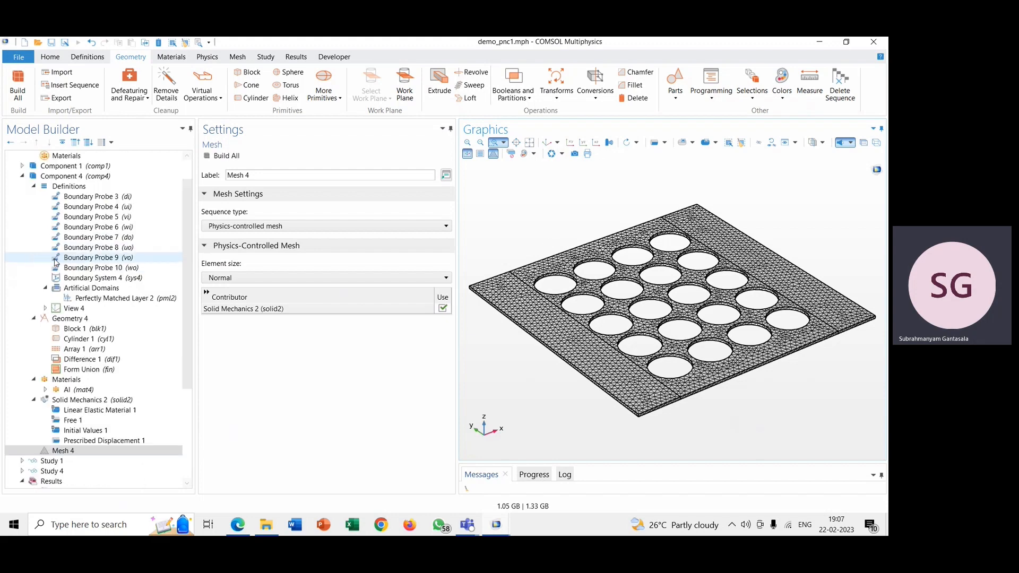
left_click(22, 177)
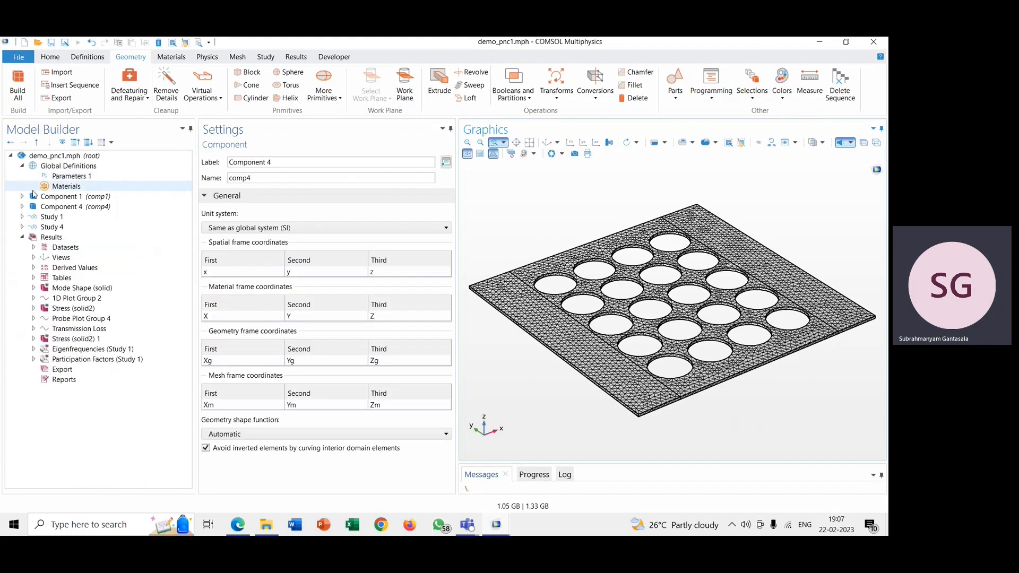
left_click(56, 228)
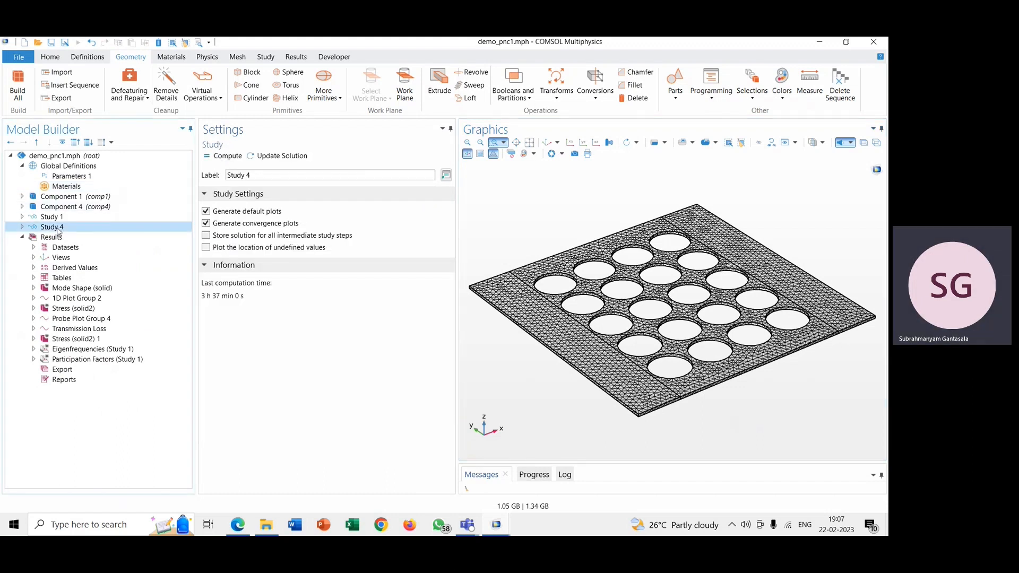
left_click(23, 228)
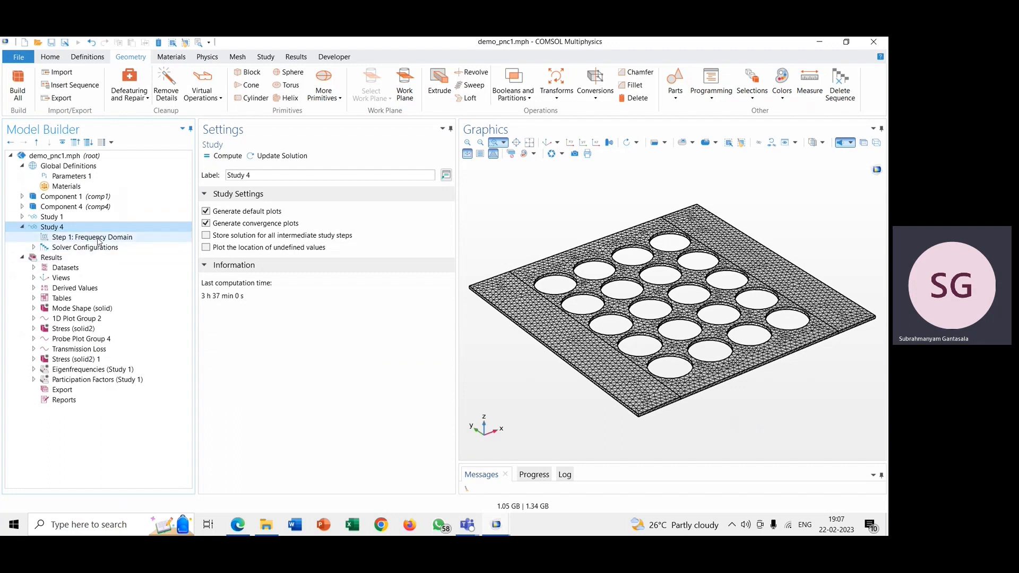
Step: Add a general Frequency Domain study to the model
left_click(268, 58)
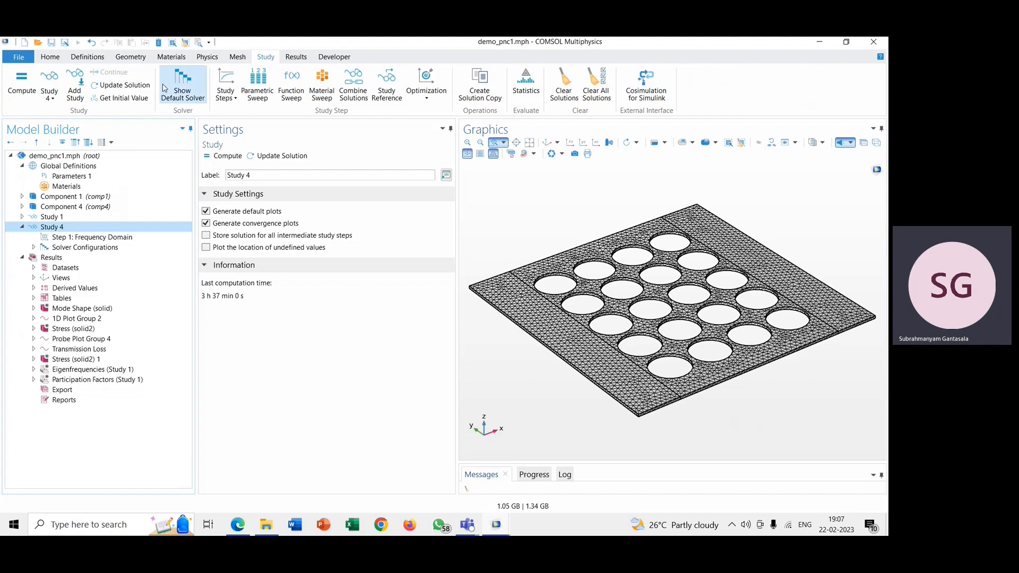
left_click(76, 87)
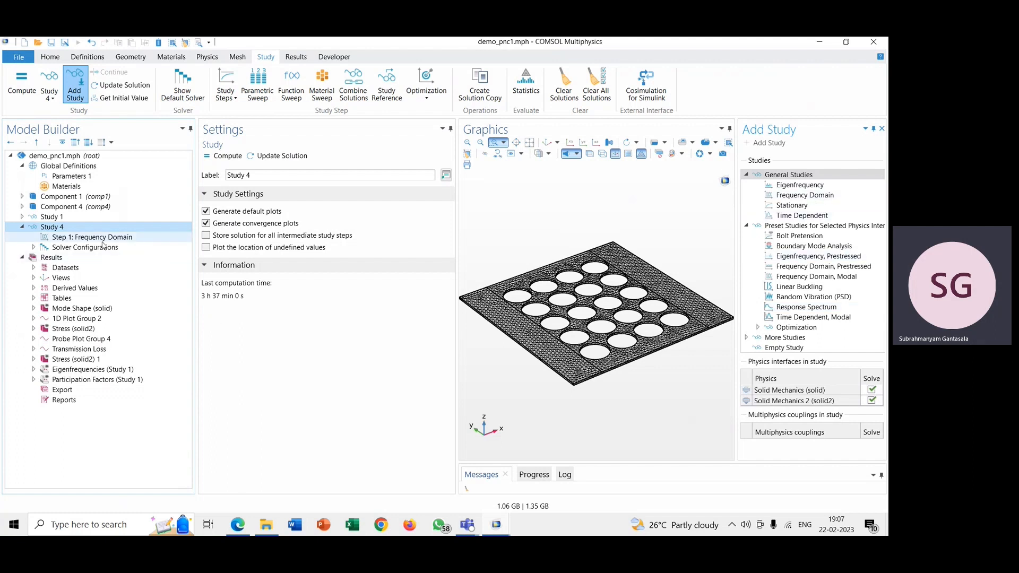
left_click(815, 197)
left_click(769, 143)
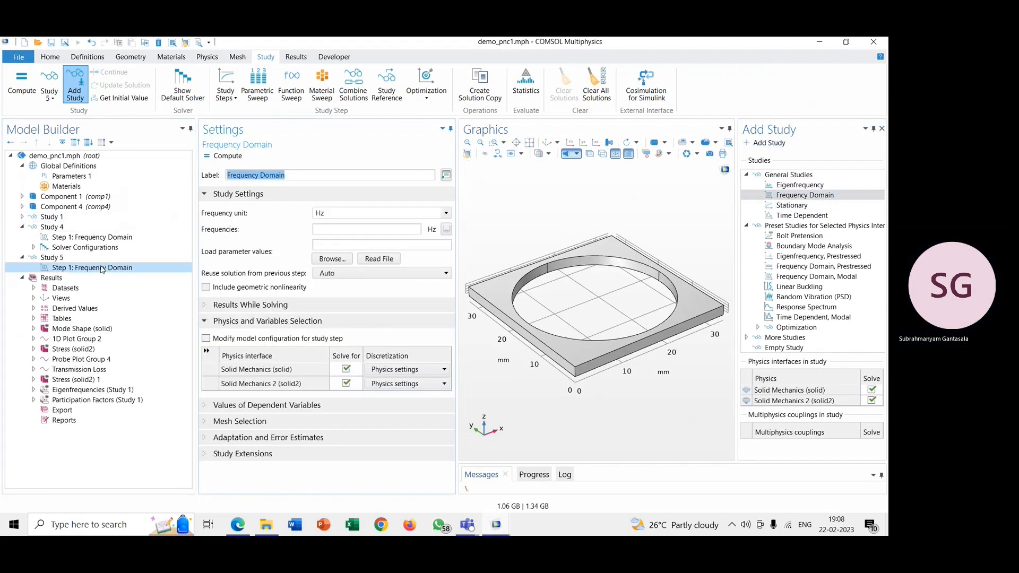
left_click(882, 128)
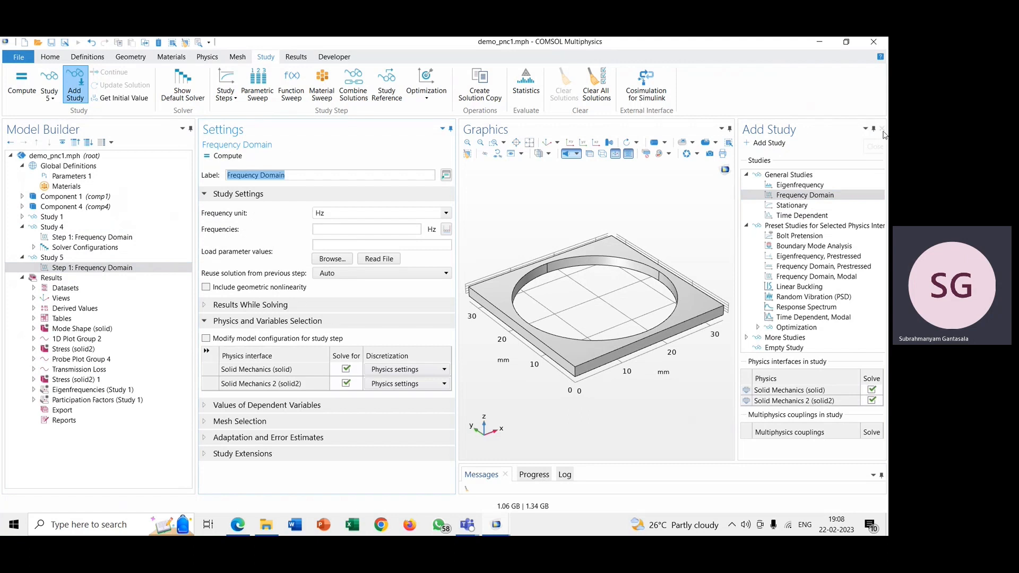
Step: Delete the extra Study 5 from the model
right_click(68, 259)
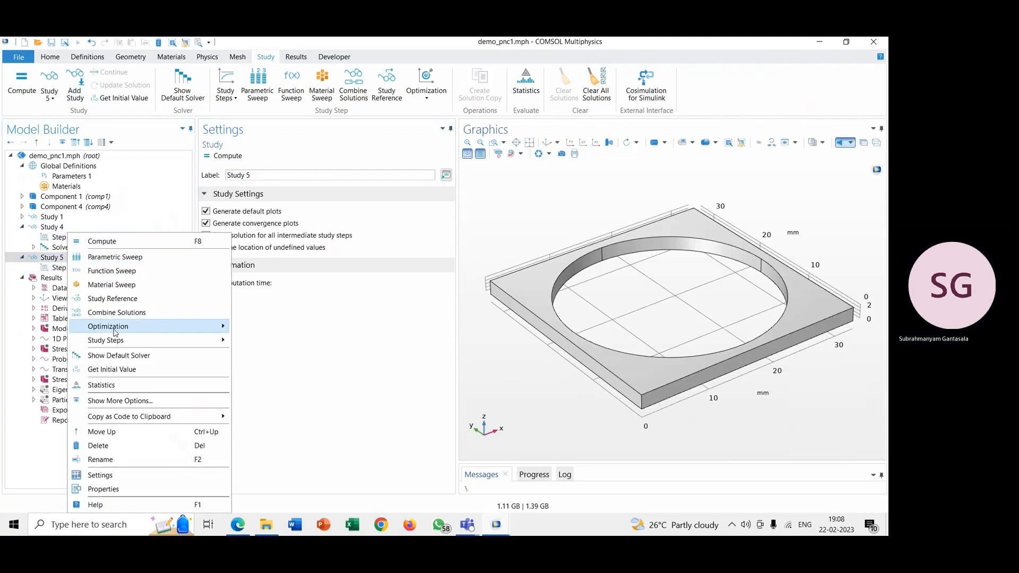
left_click(141, 450)
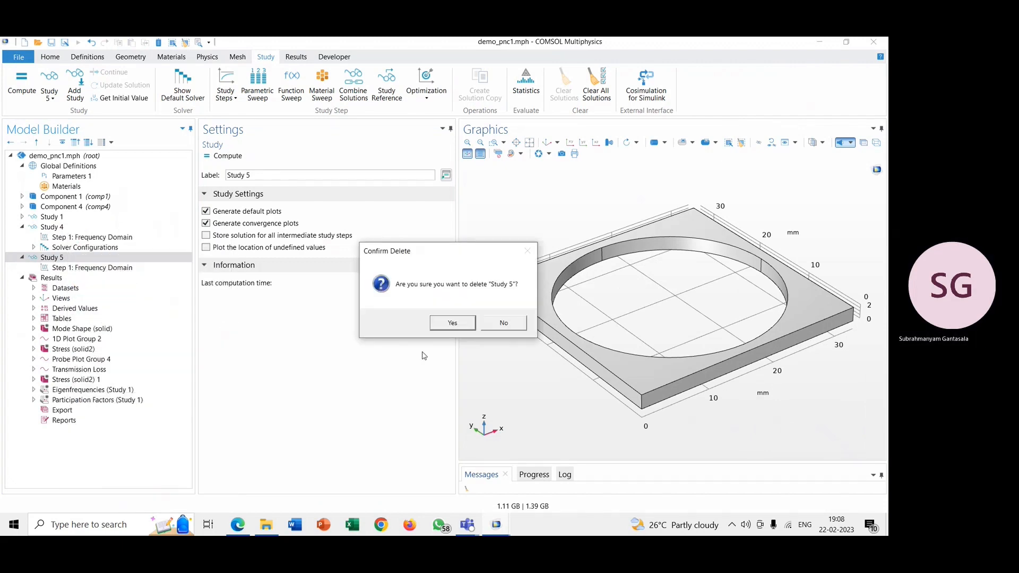
left_click(437, 327)
Step: Examine the frequency range and solved physics of Study 4's Frequency Domain step, checking them against Component 4's contents
left_click(125, 237)
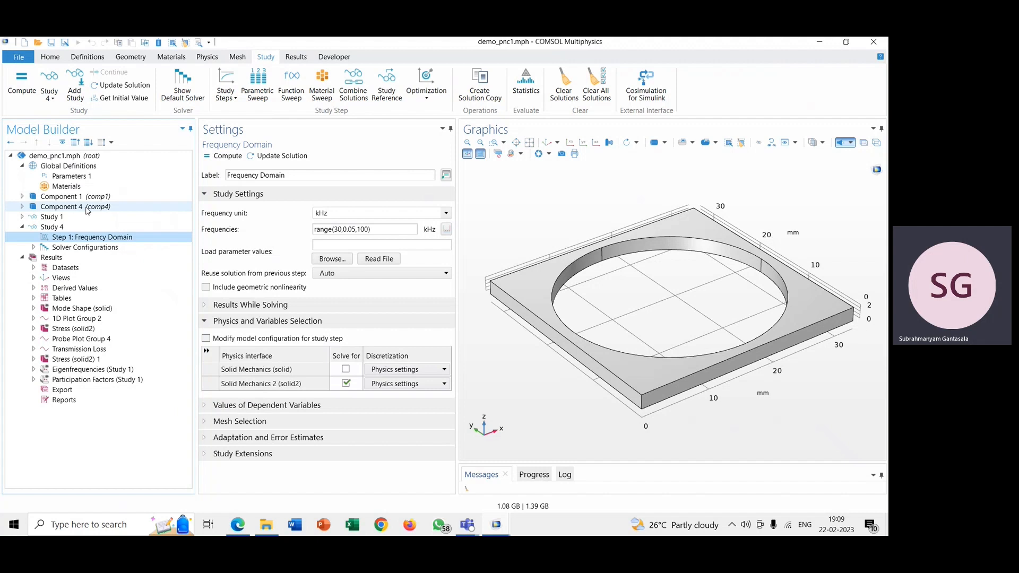
left_click(21, 207)
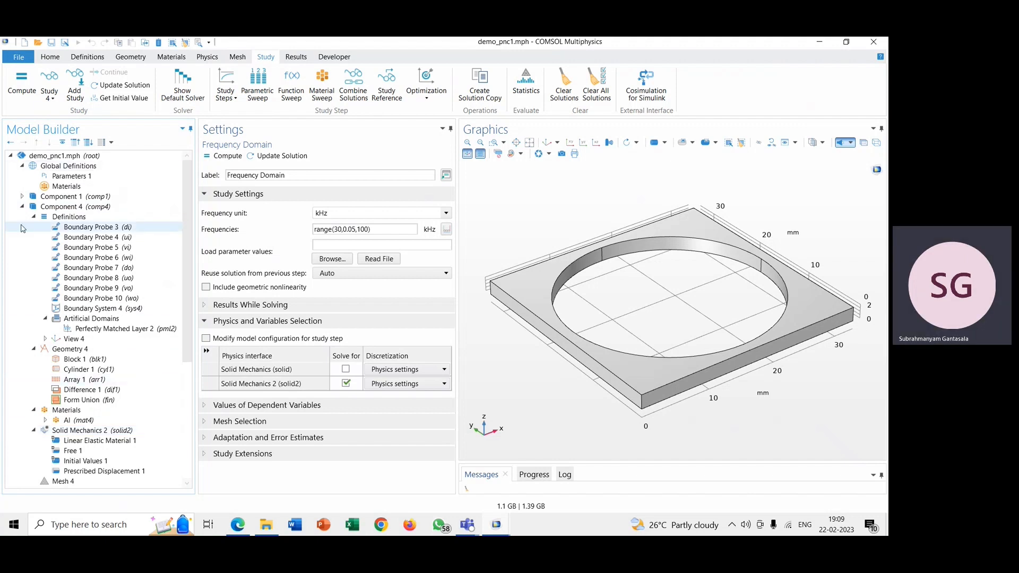
left_click(22, 207)
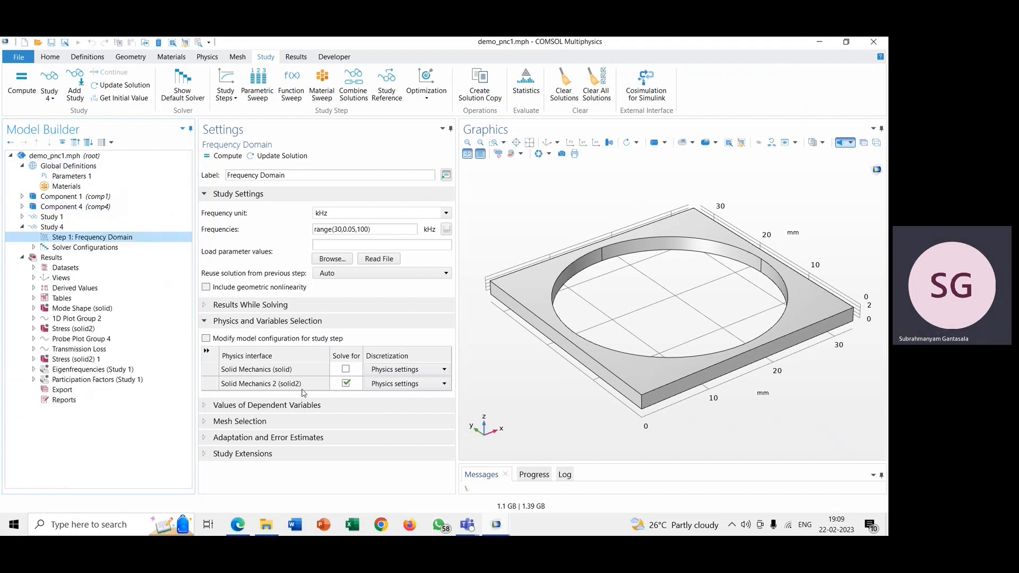
Step: Examine the mesh selection of Study 4's Frequency Domain step for each geometry, checking it against Component 4's contents
left_click(287, 406)
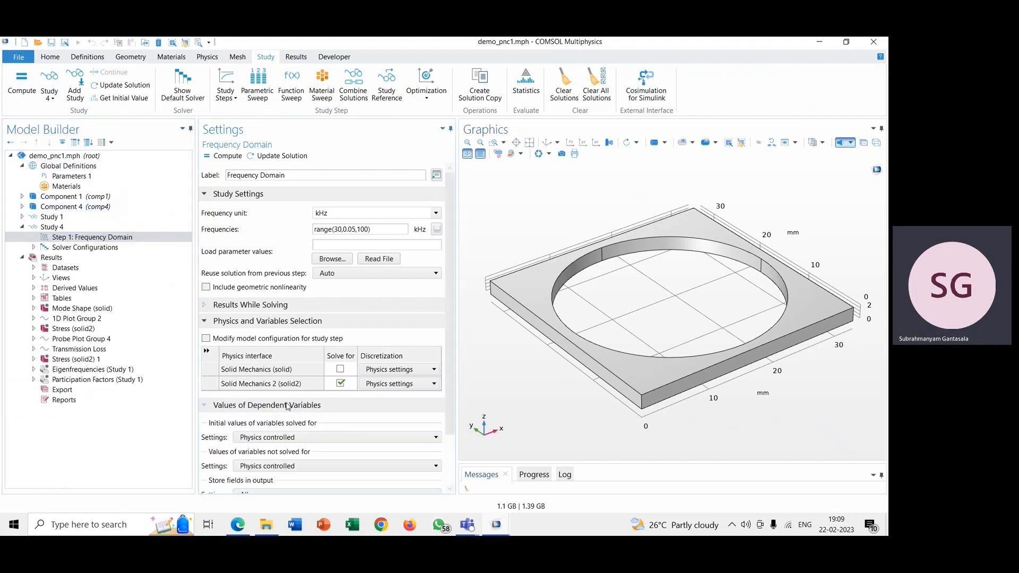
left_click(287, 407)
left_click(282, 422)
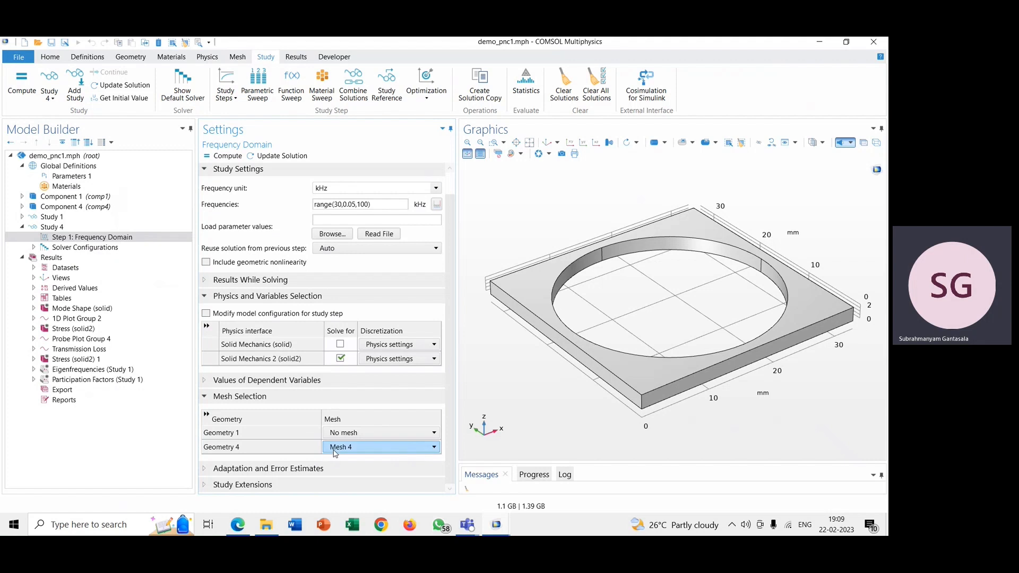
left_click(21, 206)
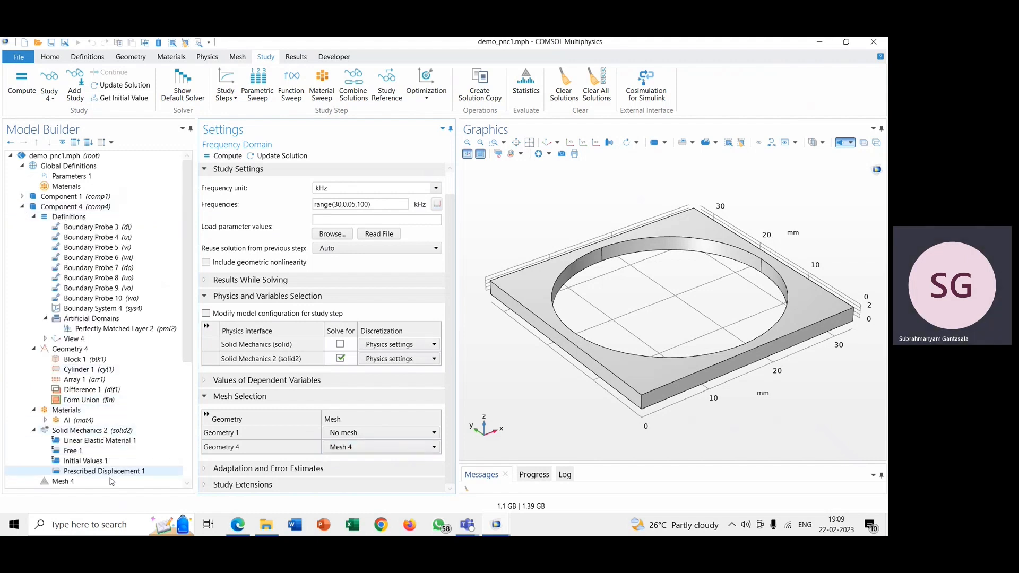
left_click(355, 432)
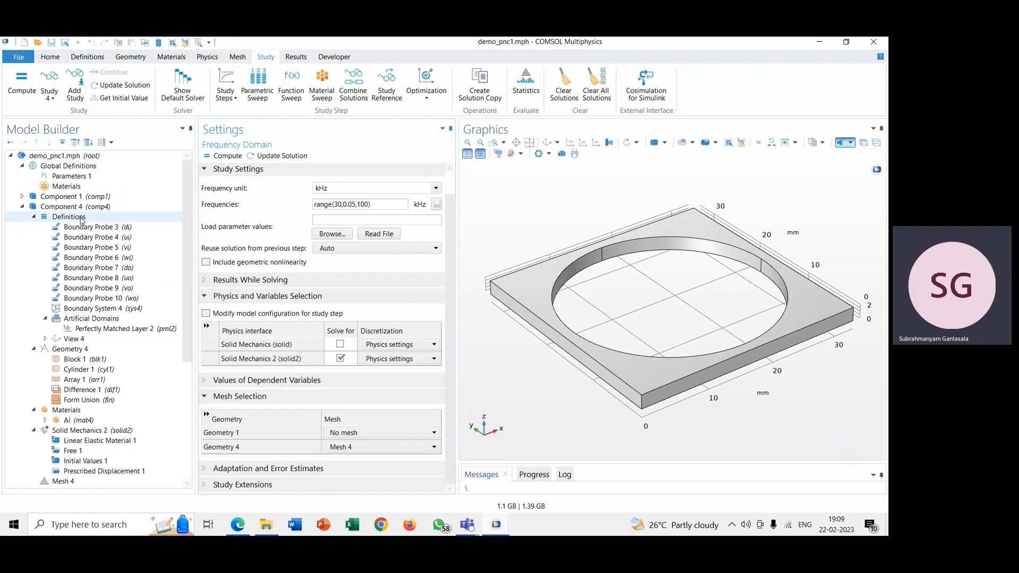
left_click(23, 207)
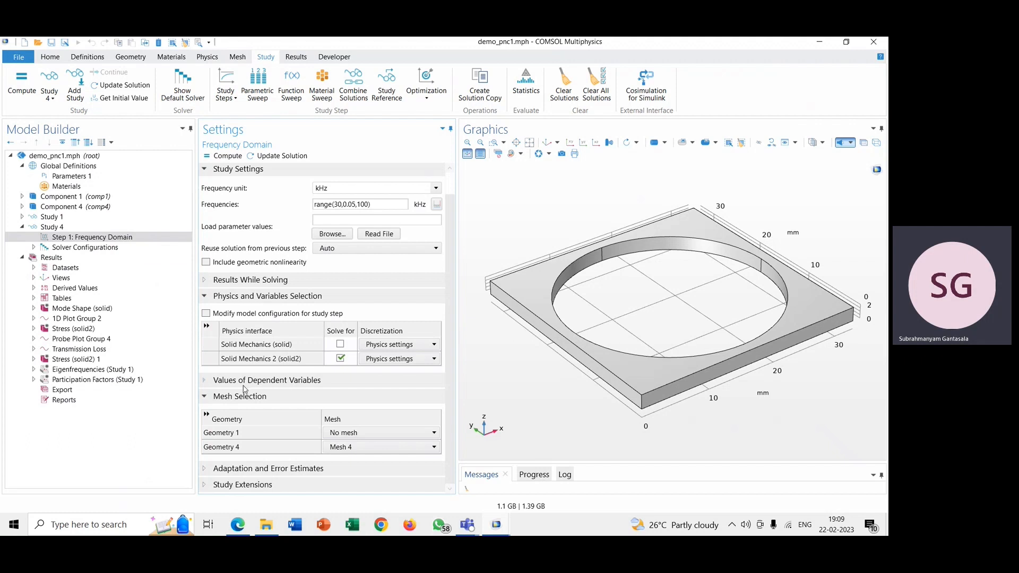
Step: Set the Frequency Domain step's results-while-solving options to include all probes
left_click(253, 281)
left_click(253, 282)
left_click(253, 282)
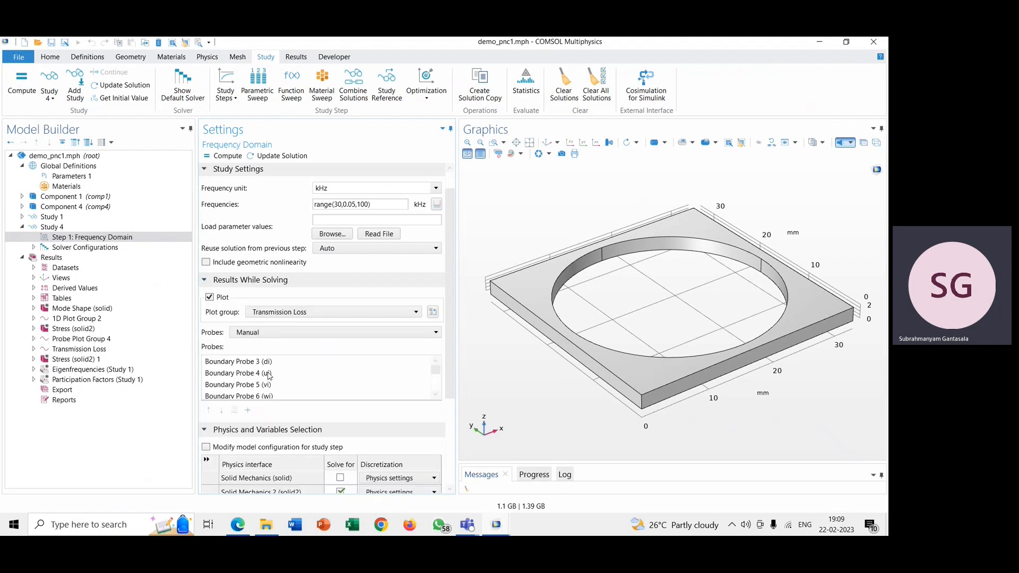
left_click(254, 332)
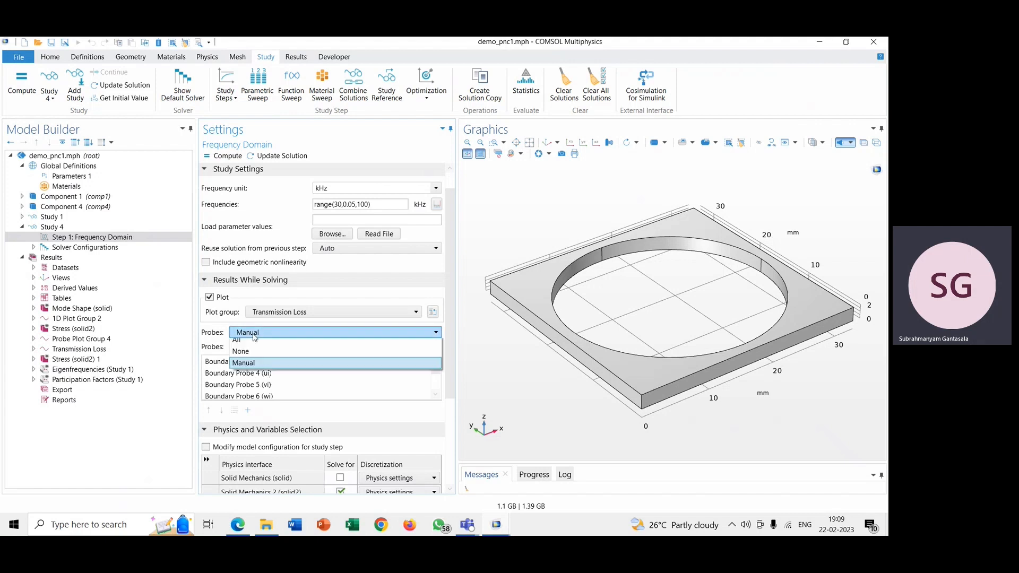
left_click(252, 351)
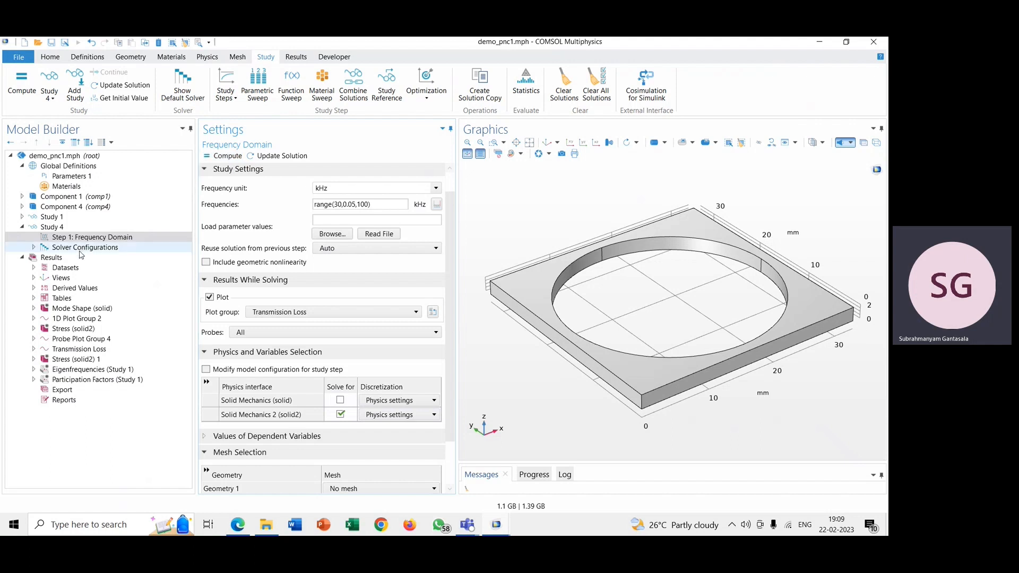
Step: View Study 4's settings and show Component 4's full plate geometry with its dimension grid
left_click(68, 231)
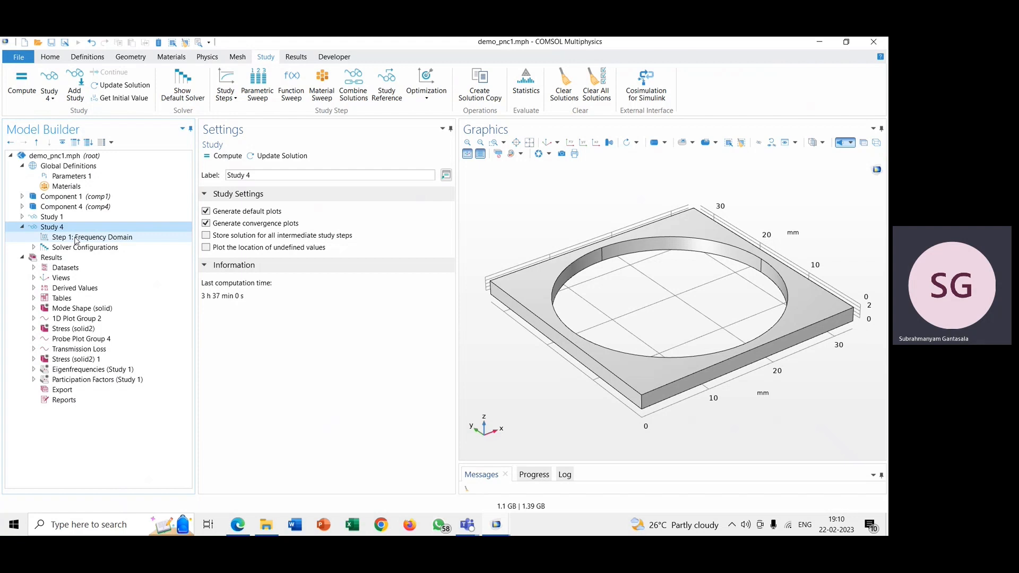
left_click(69, 207)
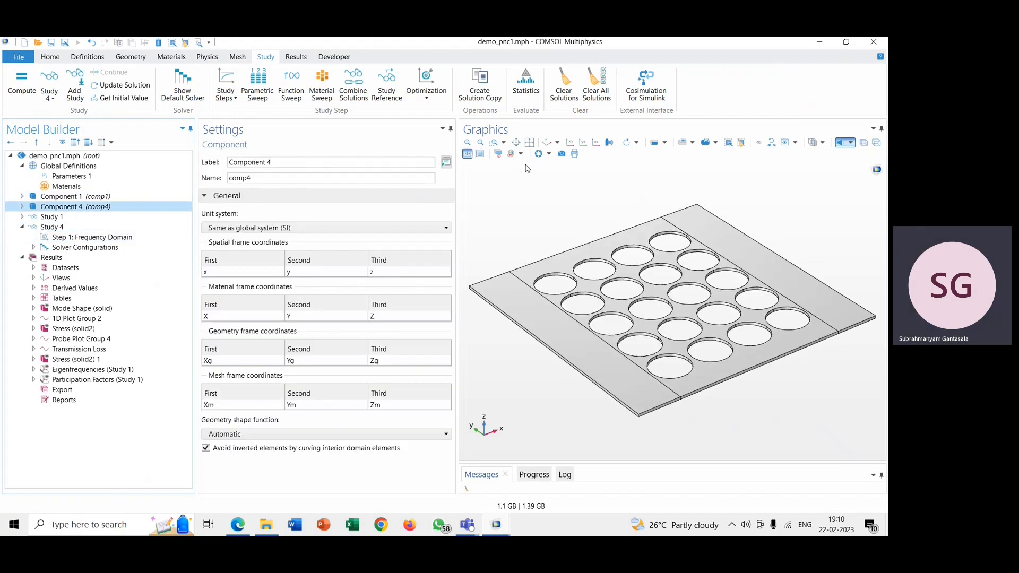
left_click(482, 155)
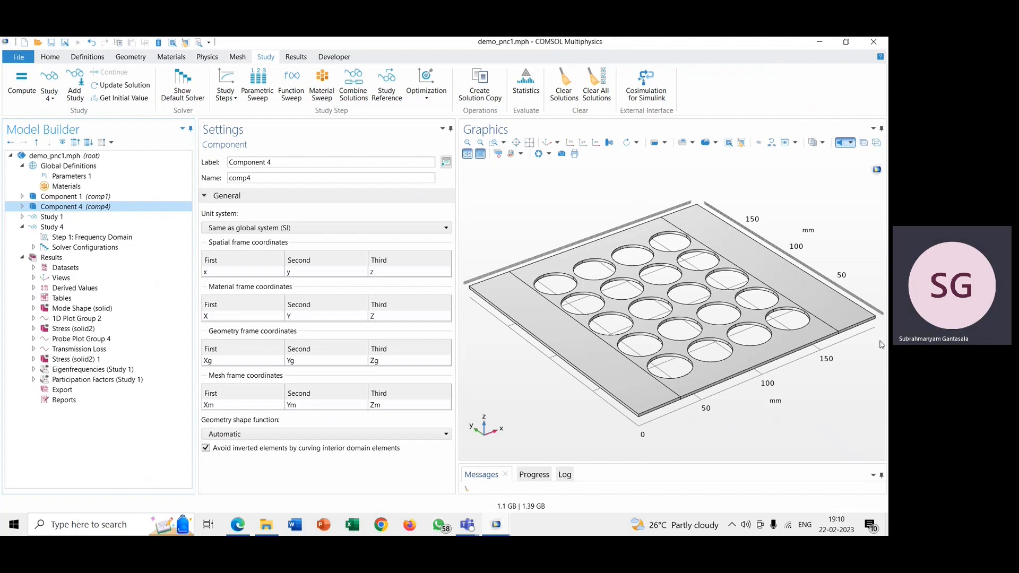
Step: Review the Frequency Domain step's frequency range and results-while-solving plot settings, along with the general Results settings
left_click(93, 237)
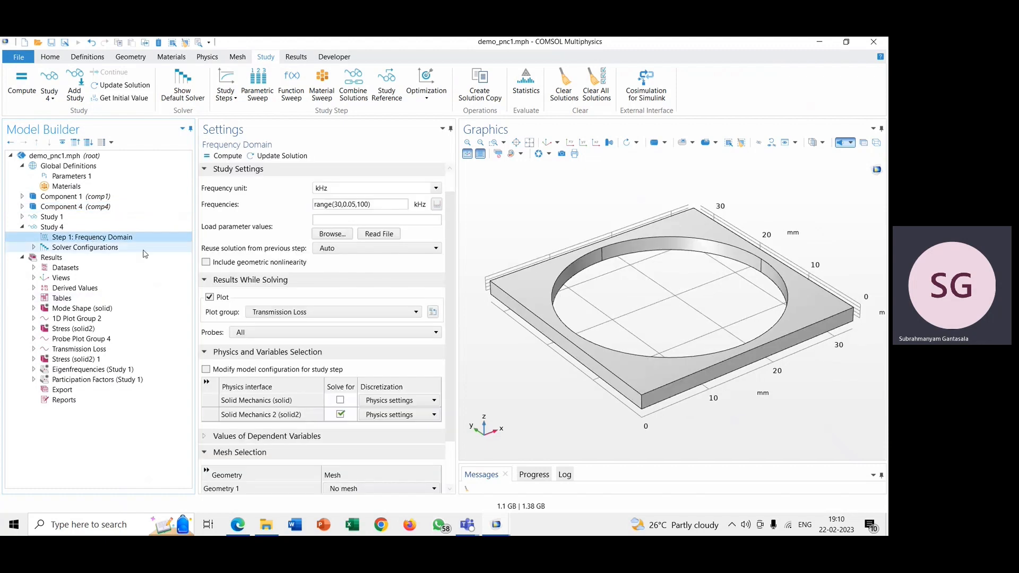
left_click(350, 204)
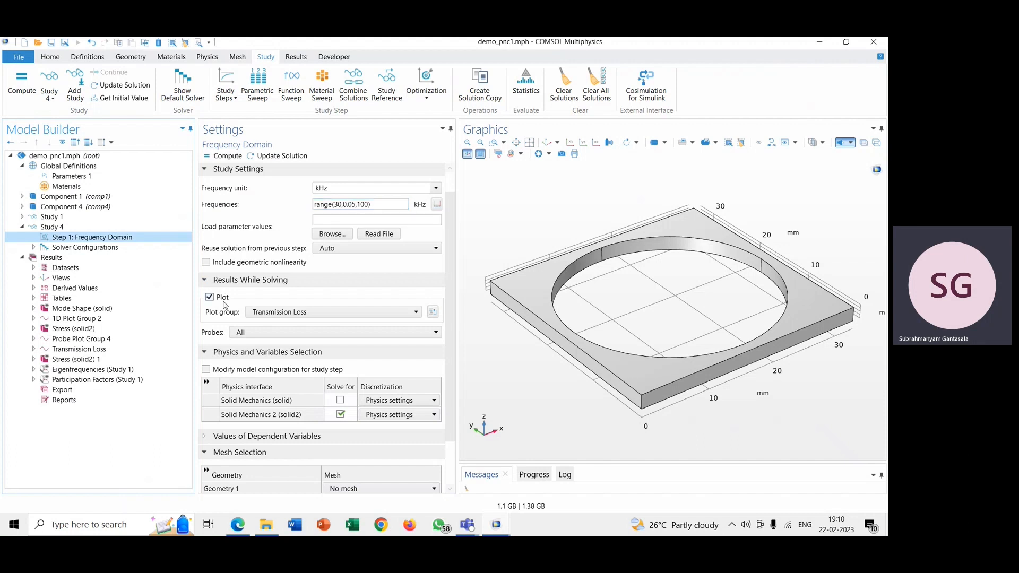
left_click(94, 259)
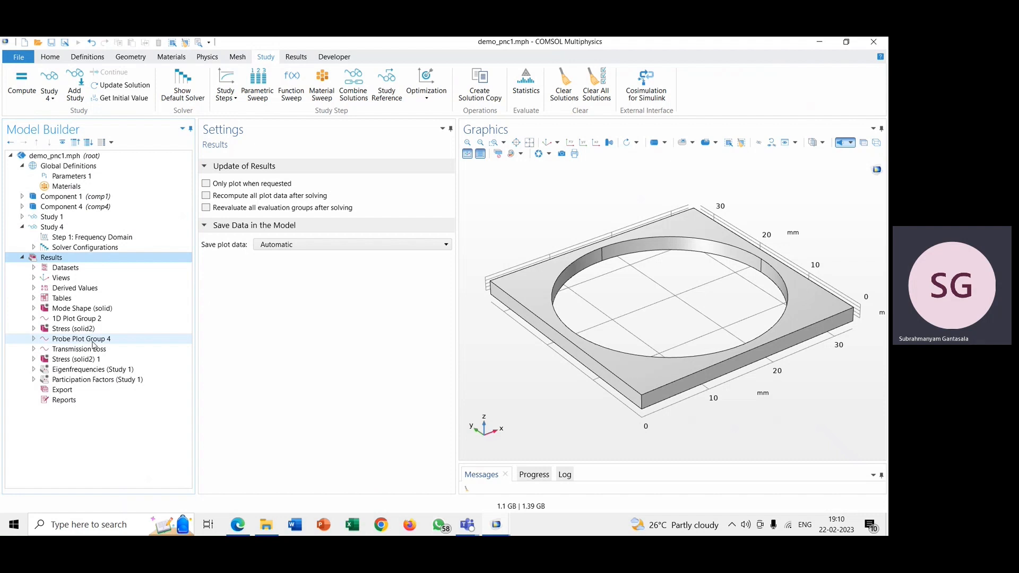
left_click(89, 237)
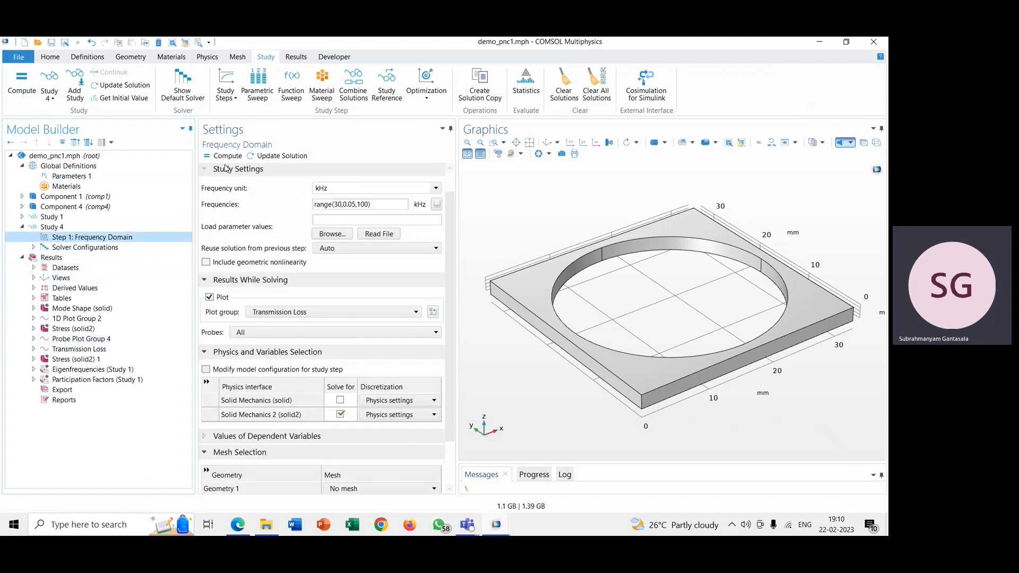
Step: View the boundary probe curves in Probe Plot Group 4 and the Transmission Loss plot
left_click(116, 341)
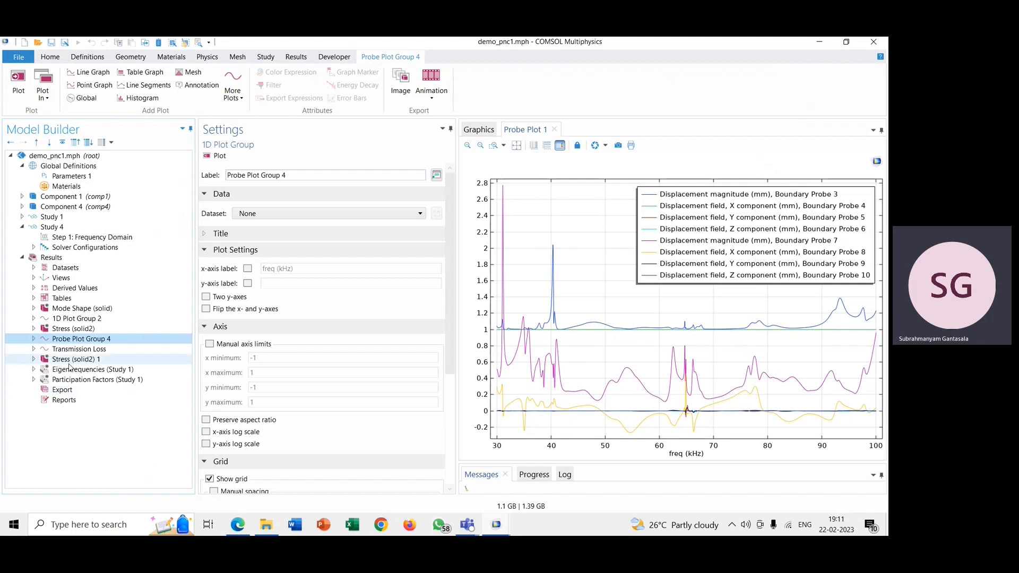
left_click(33, 349)
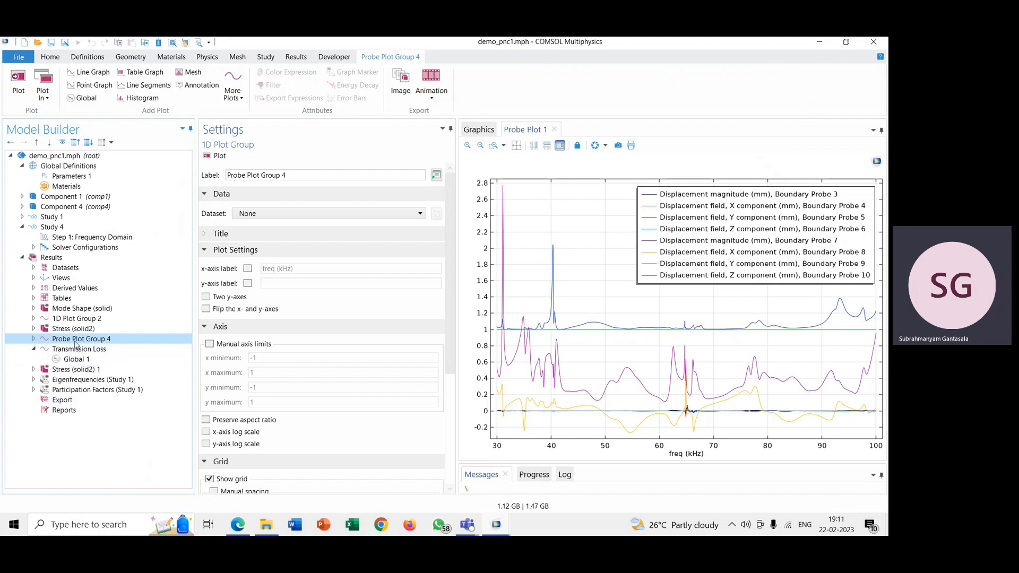
left_click(78, 349)
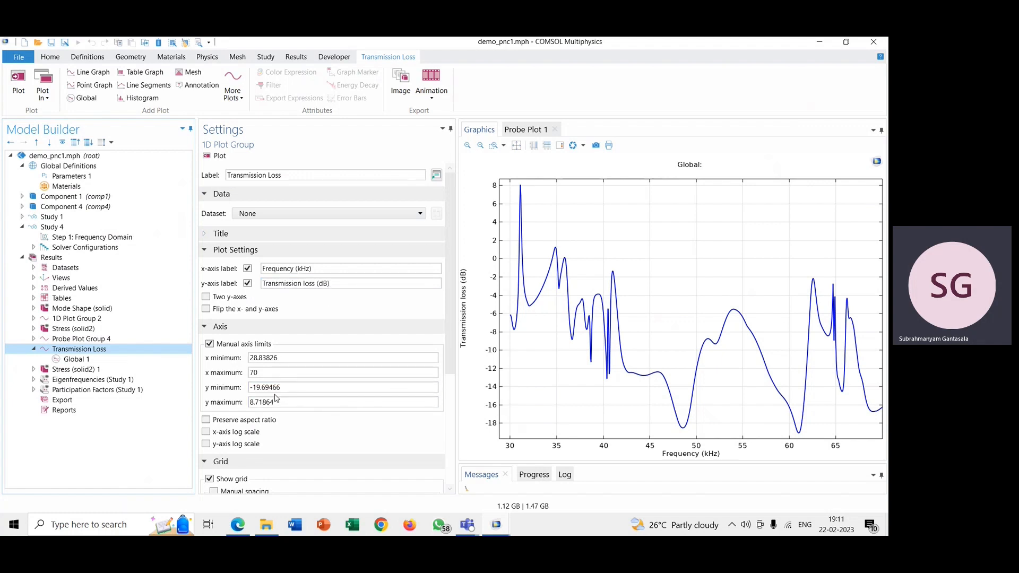
Step: Examine the Transmission Loss plot group's manual axis limits, grid and legend settings
left_click(287, 359)
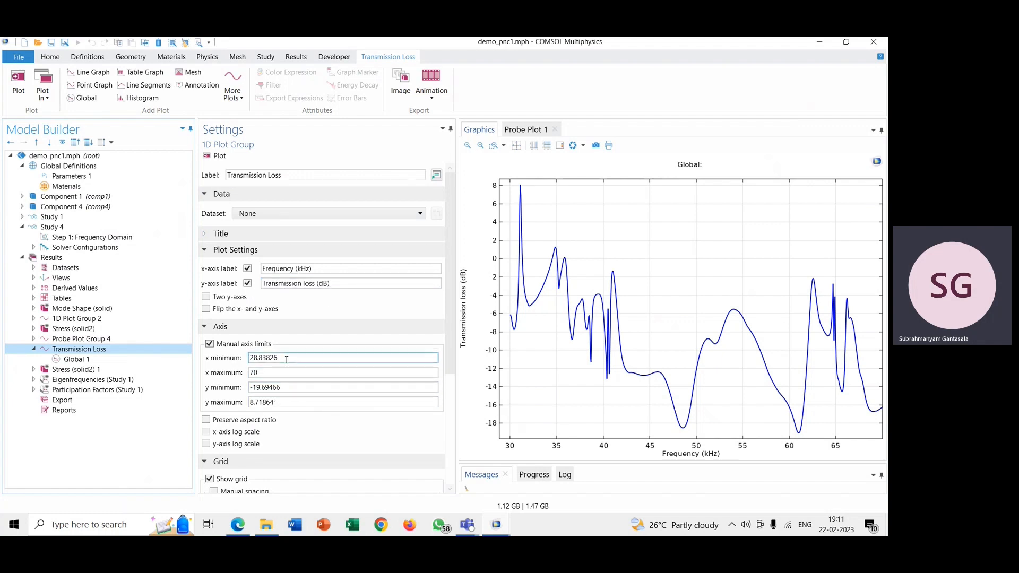
double_click(286, 359)
double_click(286, 359)
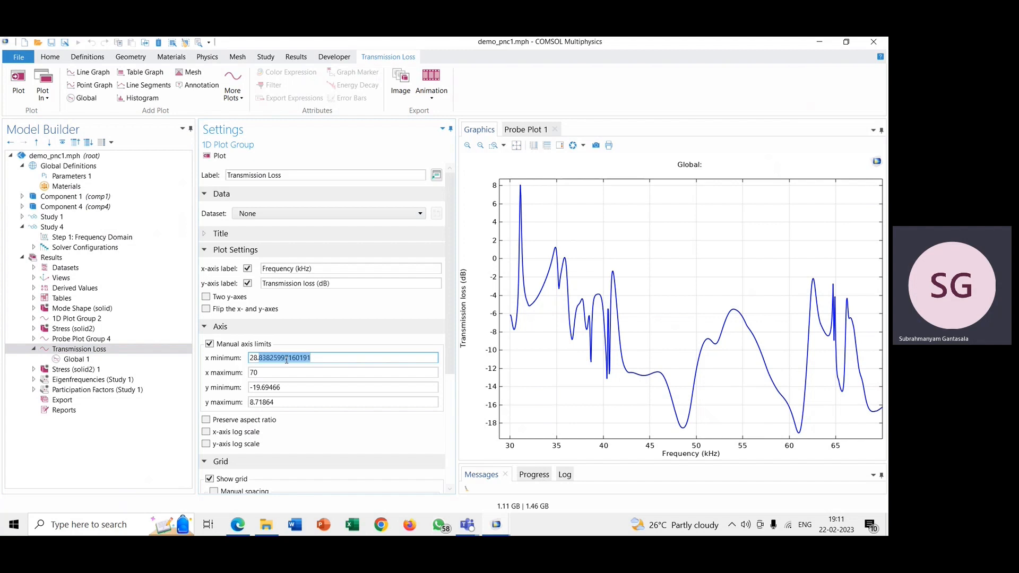
left_click(296, 349)
scroll(267, 388, "down", 2)
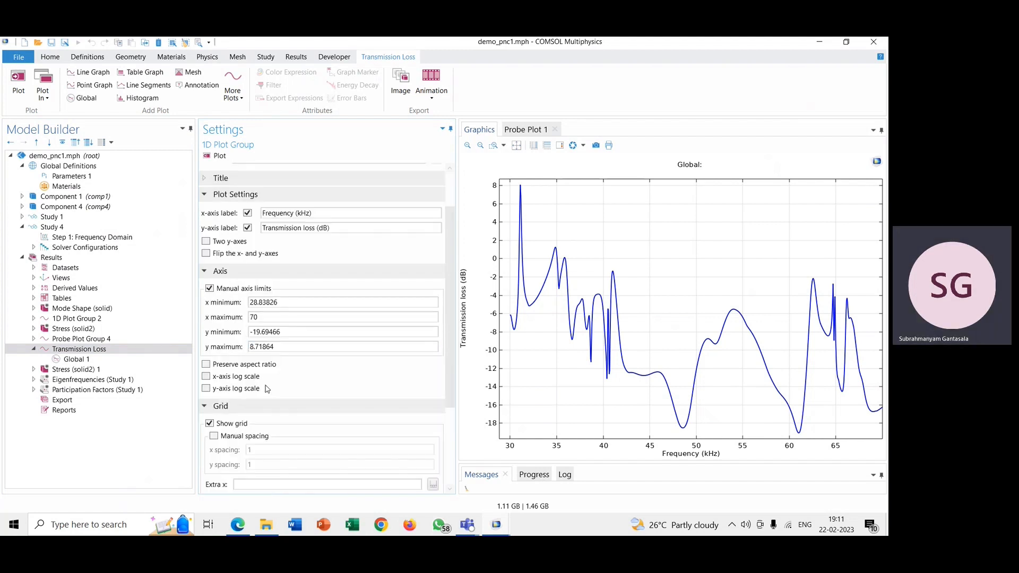
scroll(267, 388, "down", 4)
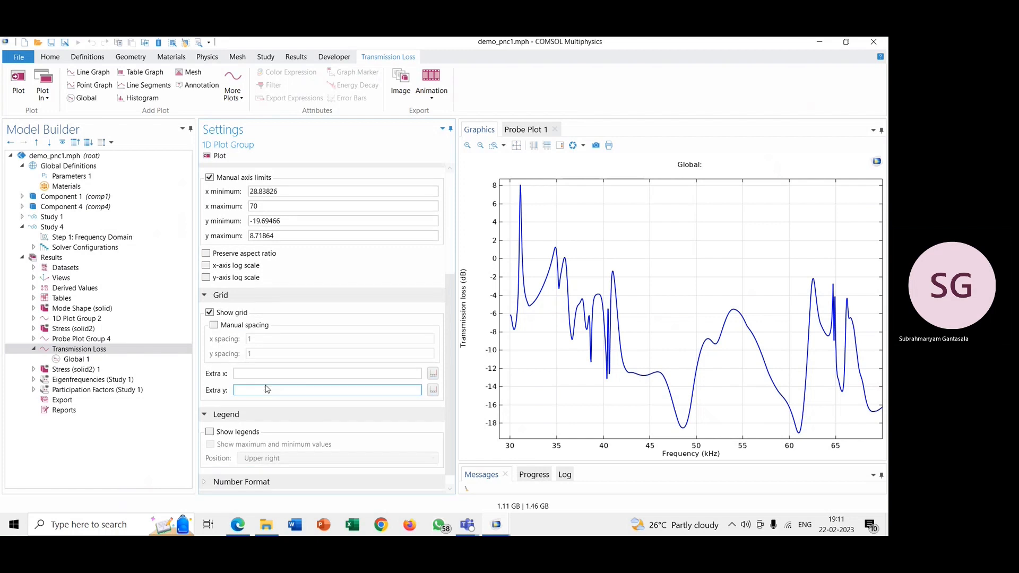
Step: Check the plot types available for Transmission Loss and inspect the dataset and frequency selection of its Global 1 plot
right_click(112, 350)
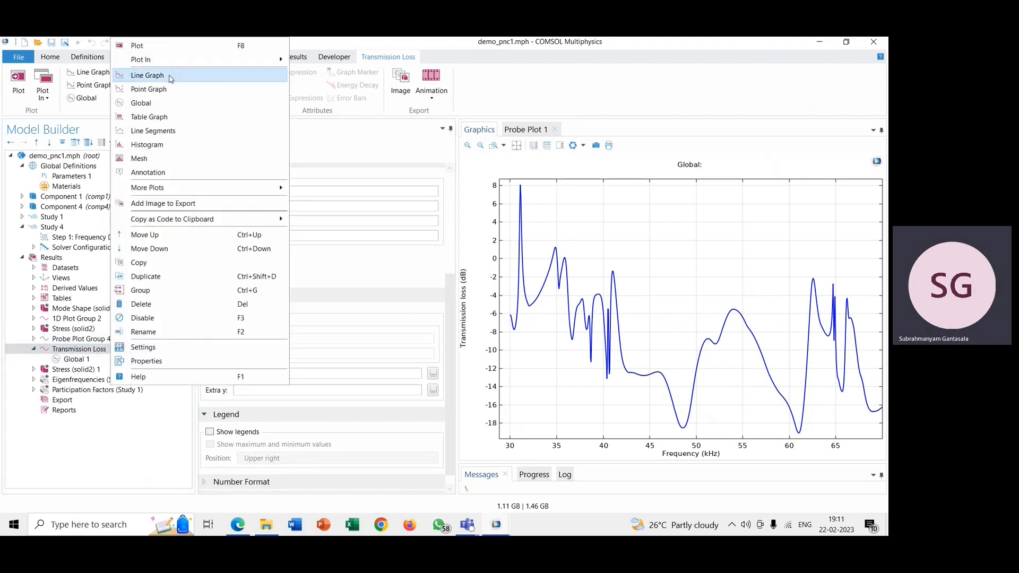
left_click(62, 364)
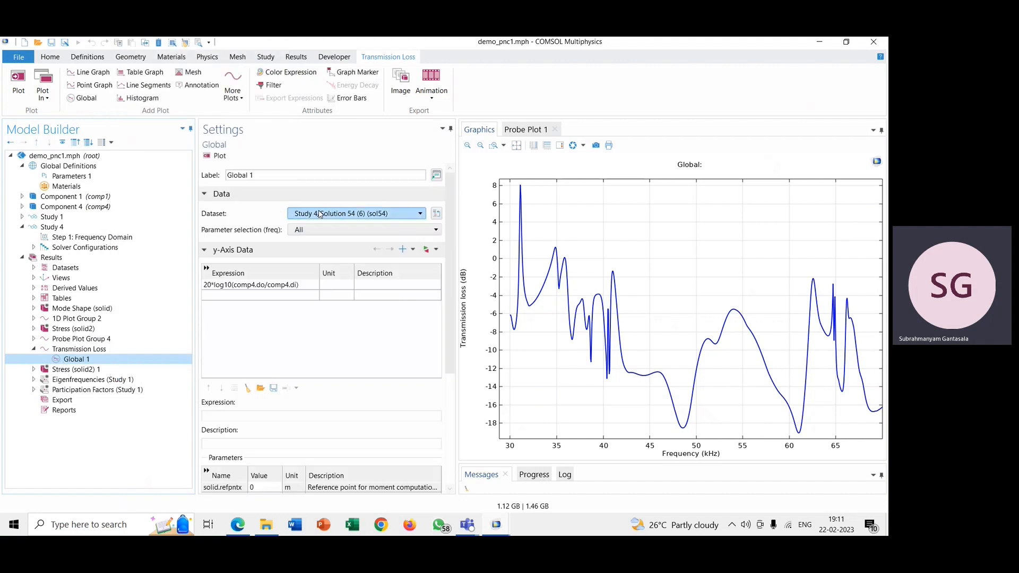
left_click(320, 214)
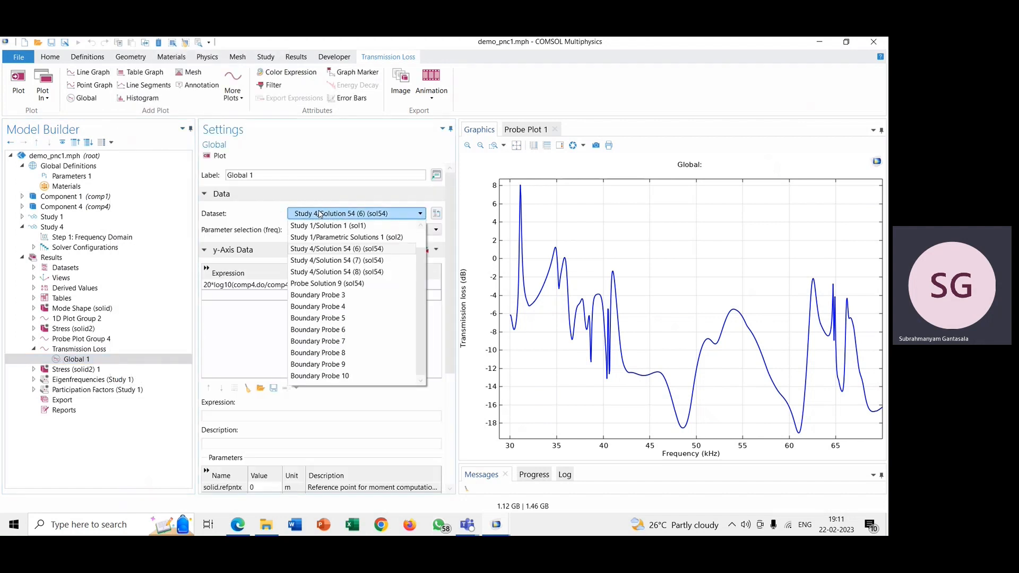
left_click(320, 214)
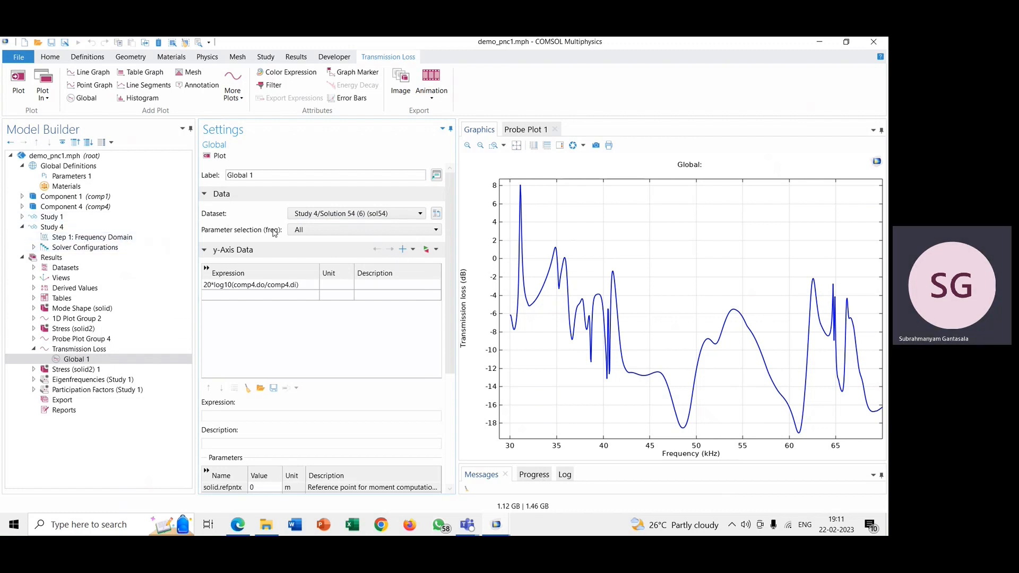
left_click(301, 230)
left_click(301, 231)
Step: Set the description of Global 1's expression 20*log10(comp4.do/comp4.di) to TL
scroll(286, 296, "down", 2)
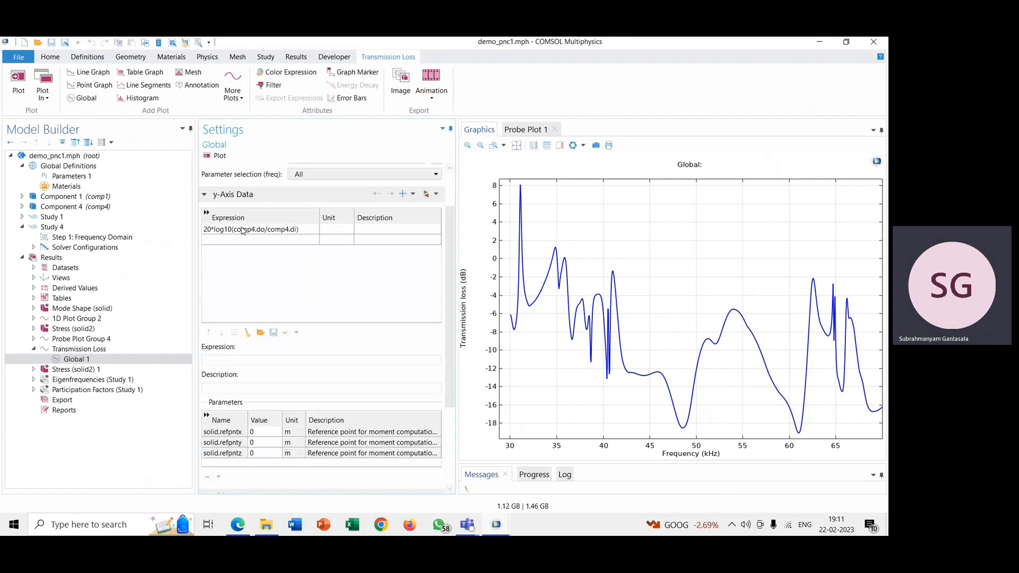
left_click(365, 228)
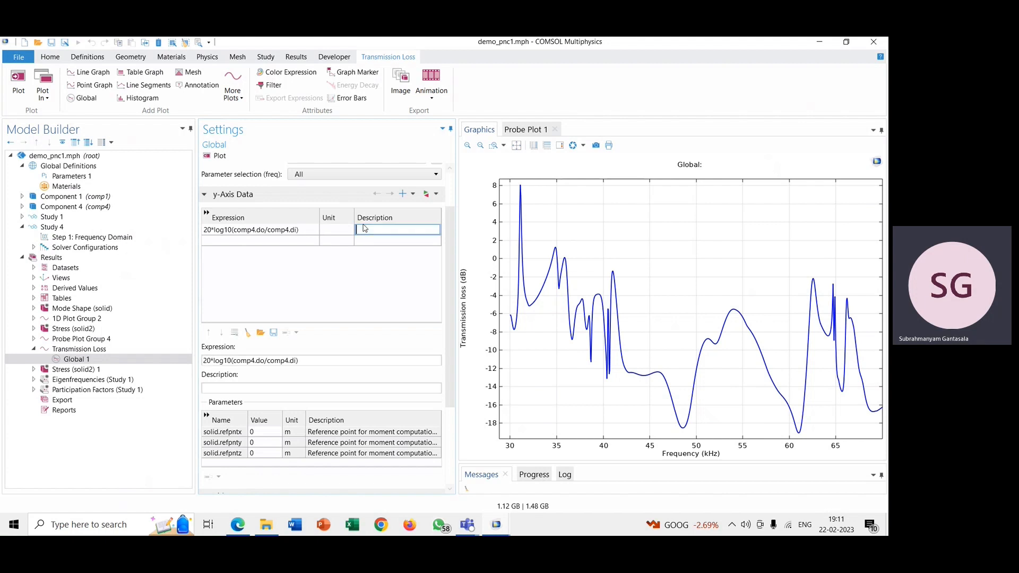
type("TL")
left_click(354, 272)
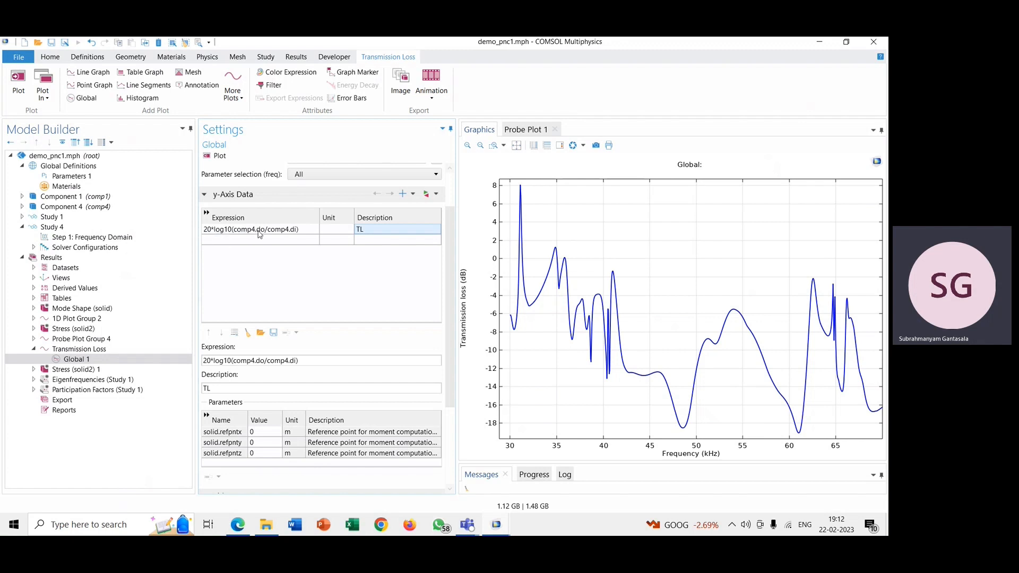
Step: Check the probe variables behind the expression in Component 4 and review Global 1's x-axis data and line style settings
left_click(22, 207)
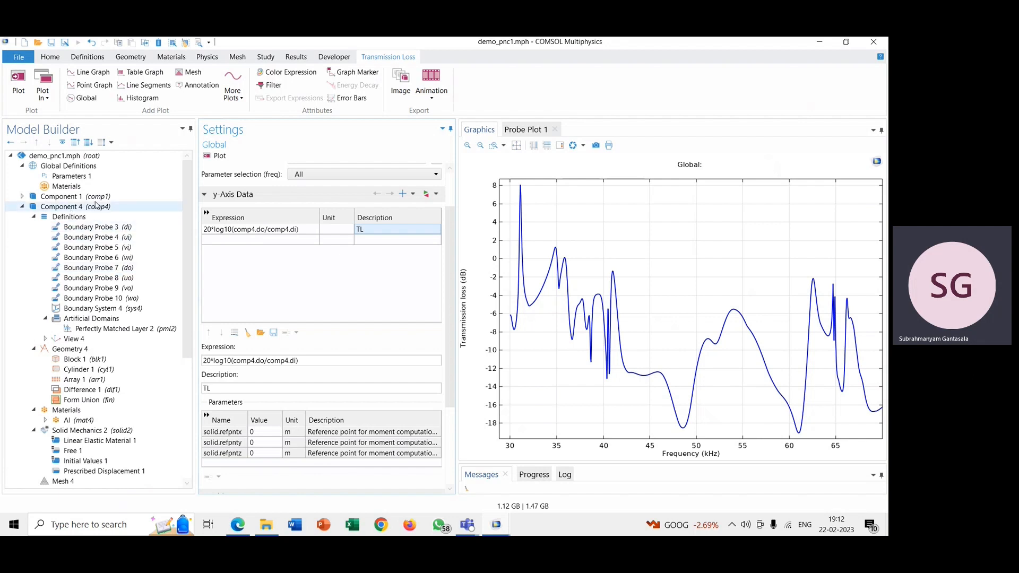
left_click(22, 207)
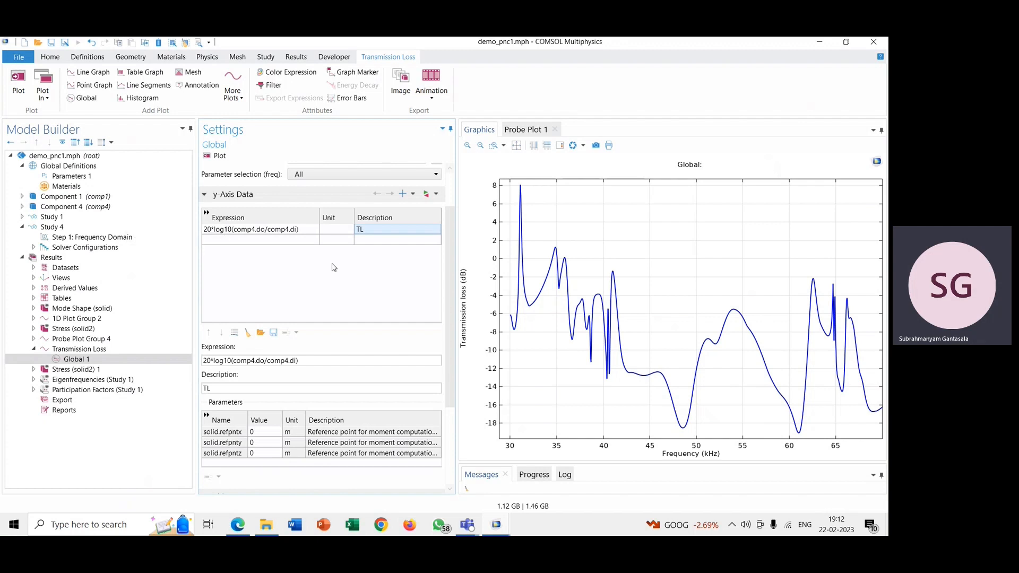
scroll(326, 279, "down", 3)
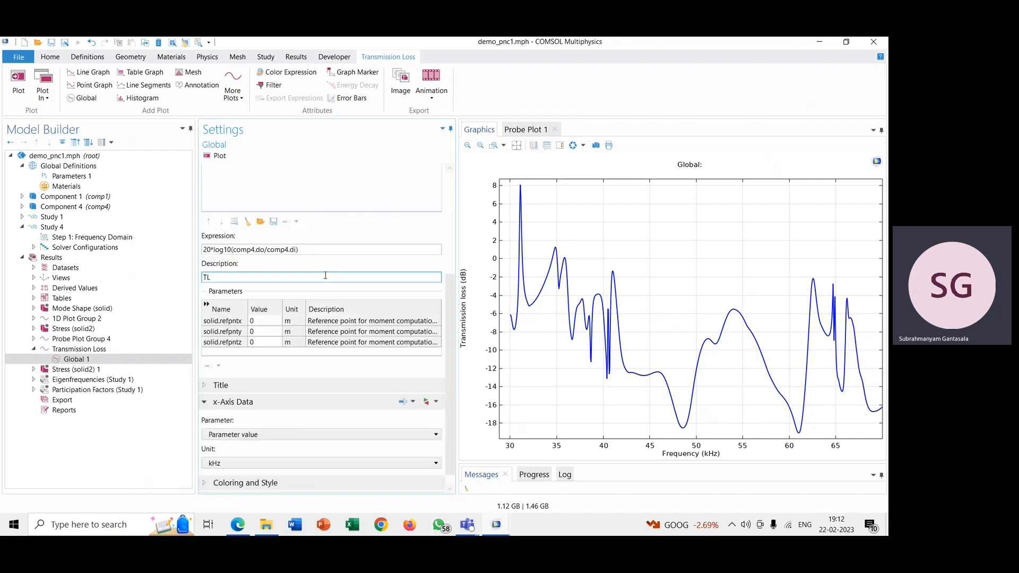
scroll(326, 276, "down", 1)
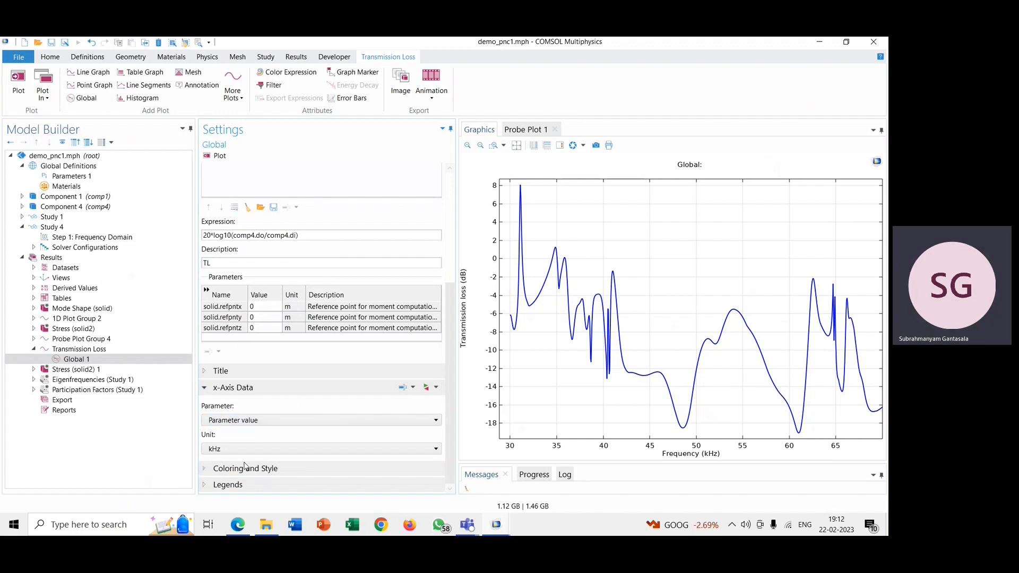
left_click(230, 422)
left_click(230, 432)
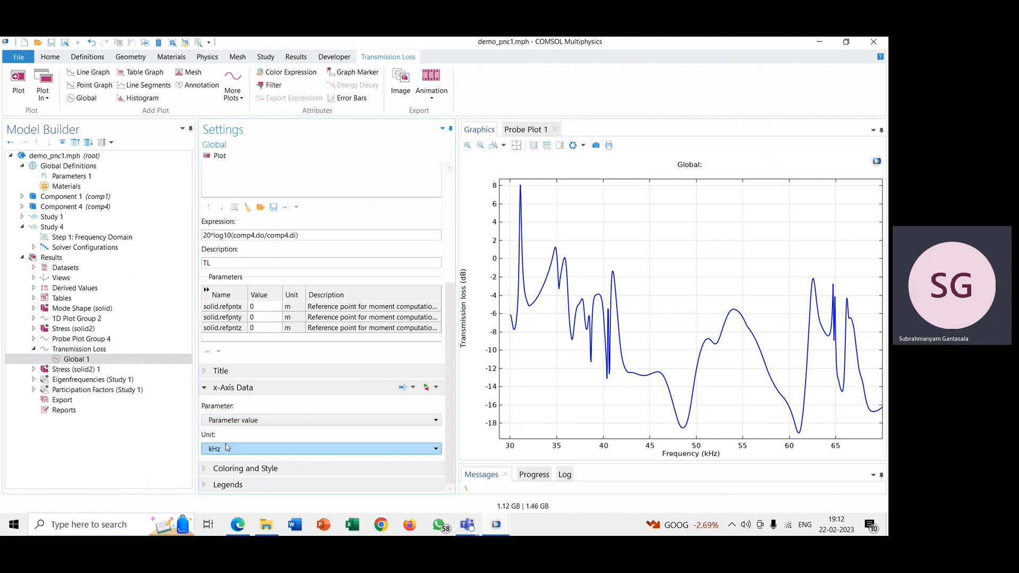
left_click(230, 469)
scroll(231, 472, "down", 3)
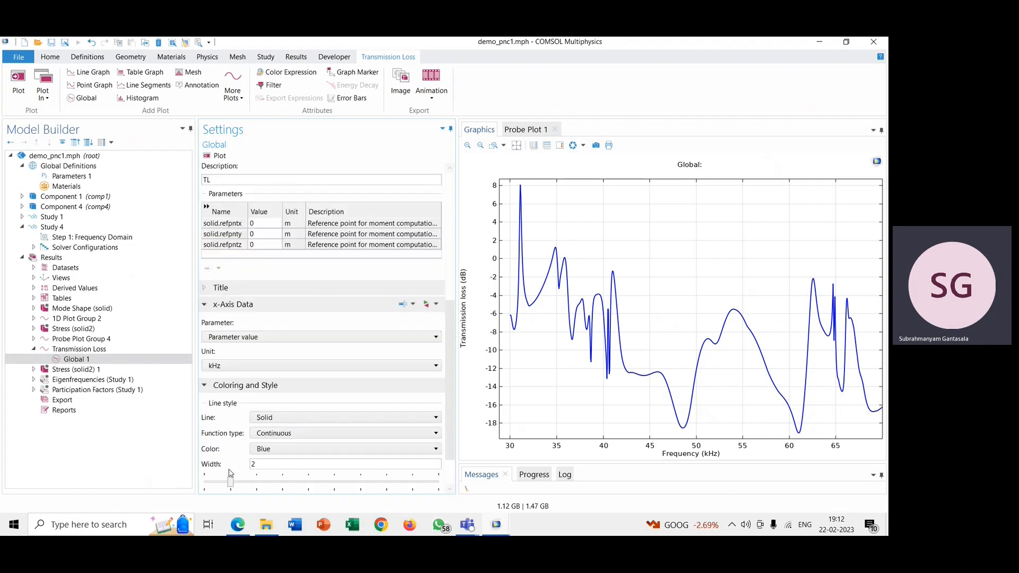
Step: Set the Transmission Loss plot group's x minimum to 35 and replot the curve
left_click(237, 386)
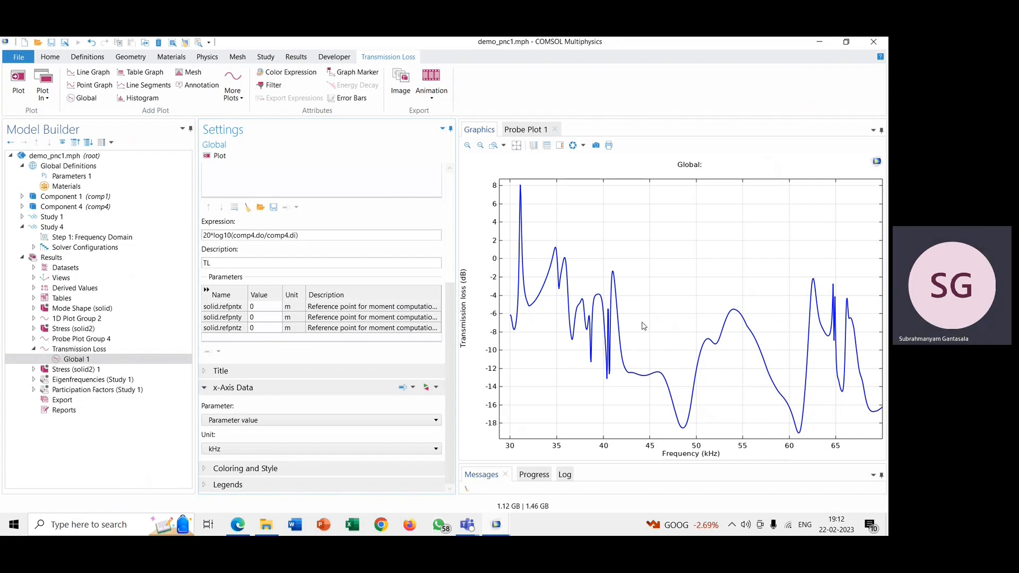
left_click(106, 351)
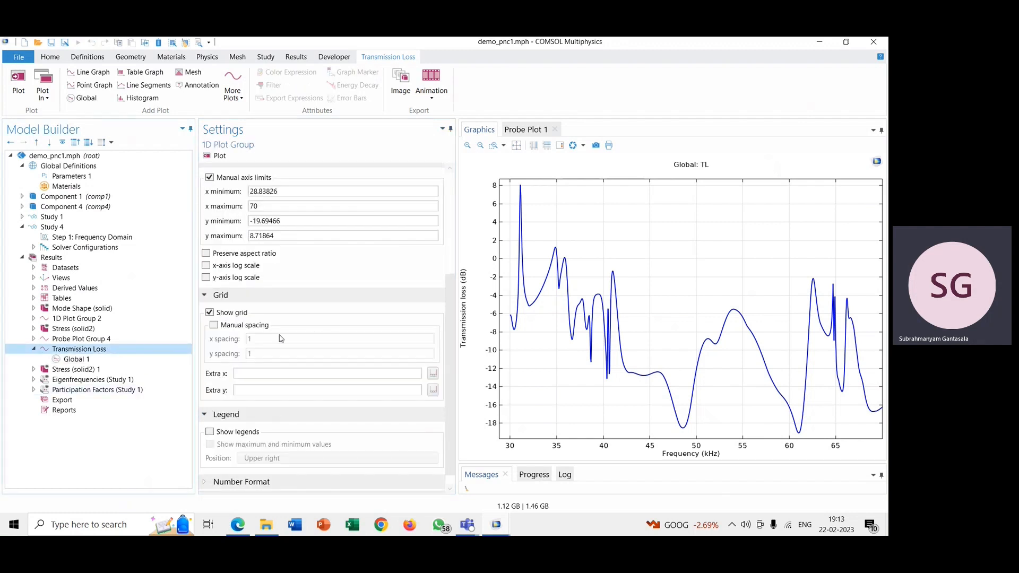
scroll(281, 339, "up", 3)
left_click_drag(312, 302, 250, 302)
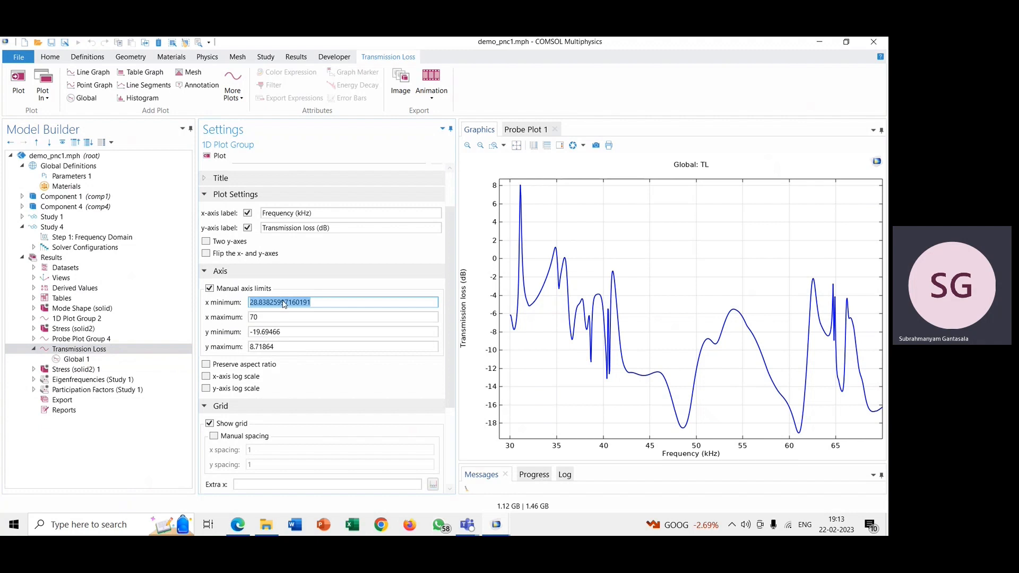
type("35")
left_click(228, 344)
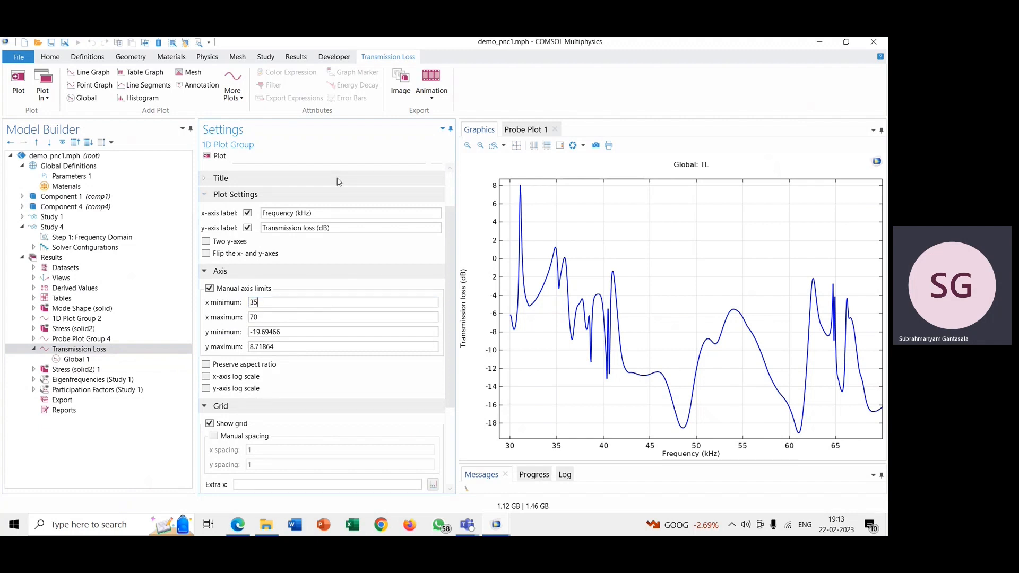
left_click(225, 158)
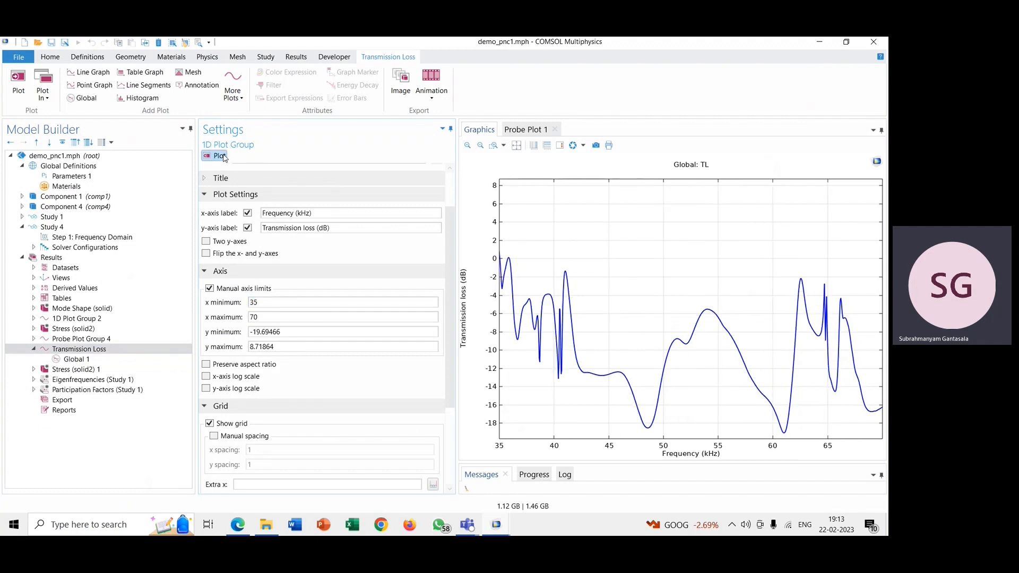
Step: Set the Transmission Loss plot group's y maximum to 1 and update the plot
left_click(282, 346)
double_click(282, 346)
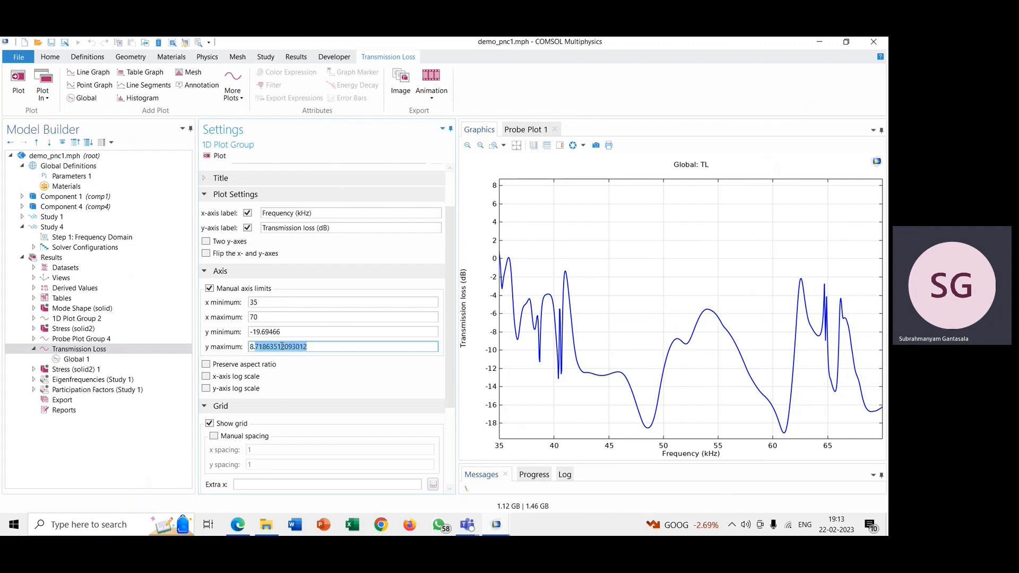
triple_click(315, 349)
type("1")
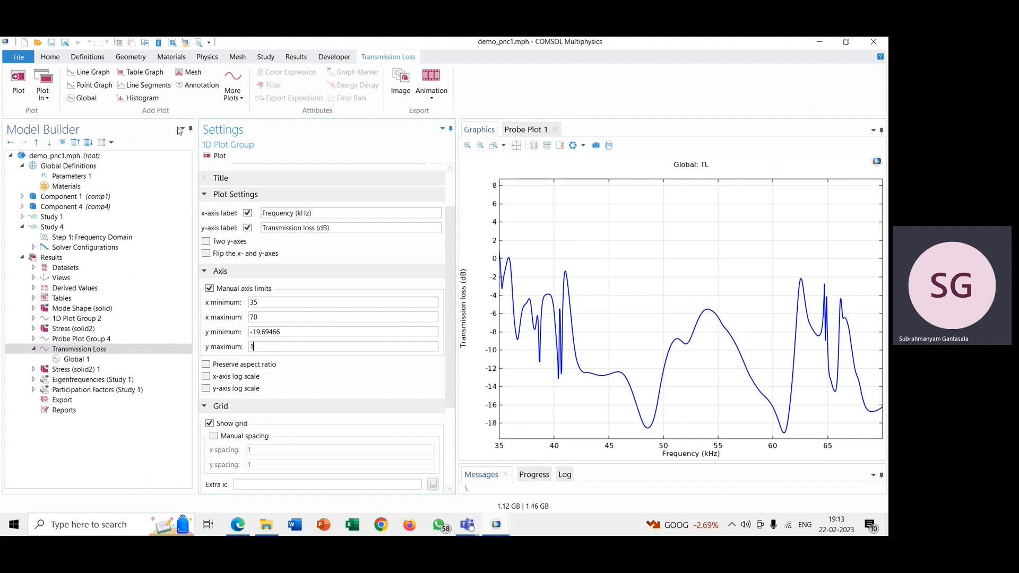
left_click(213, 156)
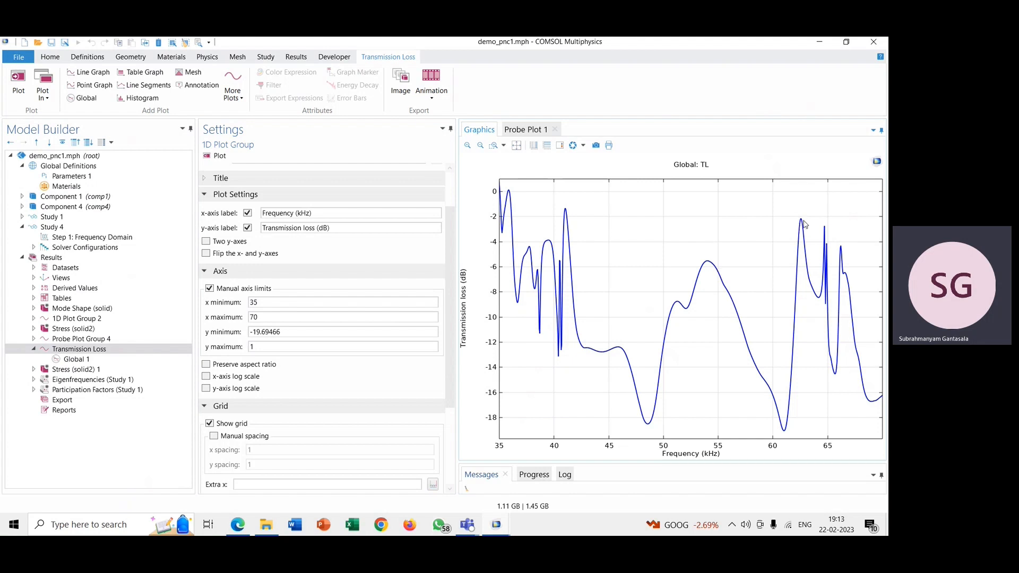
Step: Inspect the transmission loss peak between 60 and 65 kHz up close and restore the view of the full curve
left_click(494, 145)
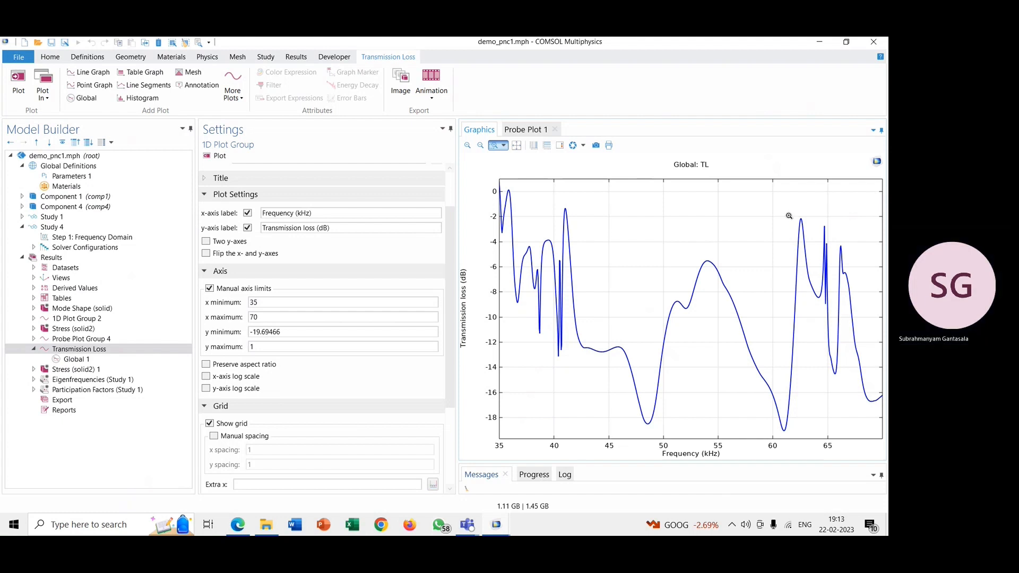
left_click_drag(792, 212, 807, 223)
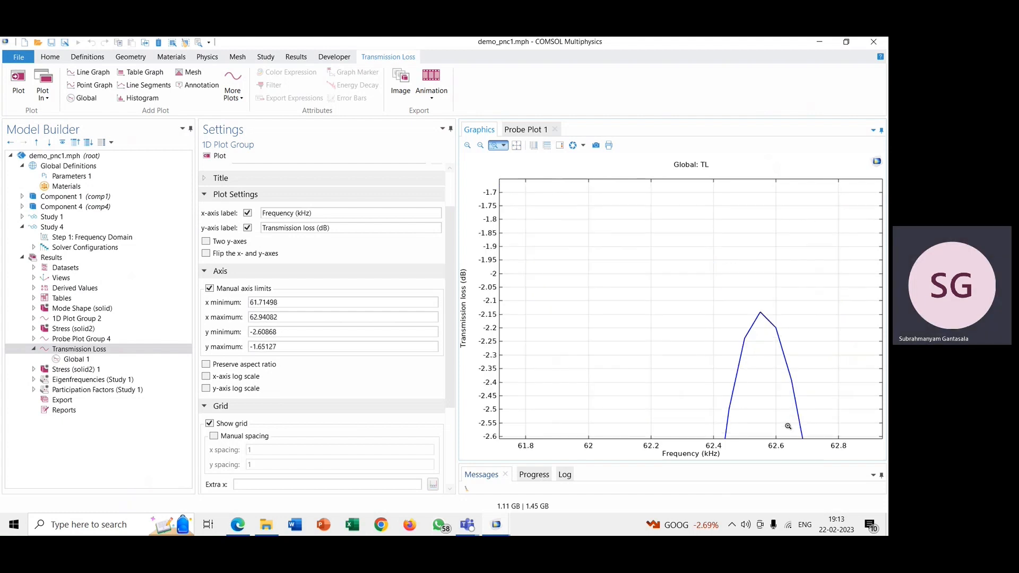
left_click(518, 145)
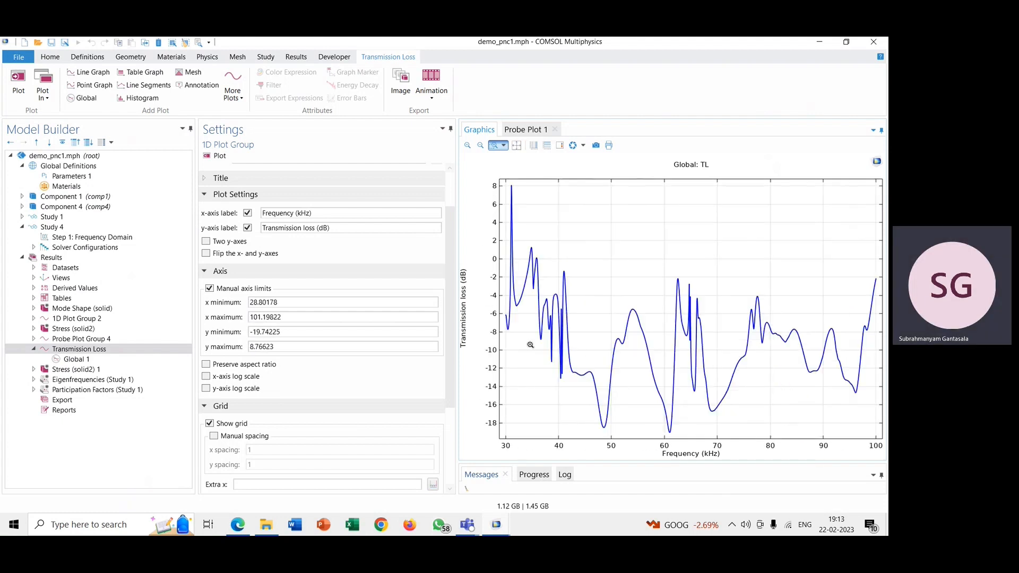
Step: Set the Transmission Loss axis limits again to x minimum 35 and y maximum 1, and replot
double_click(297, 301)
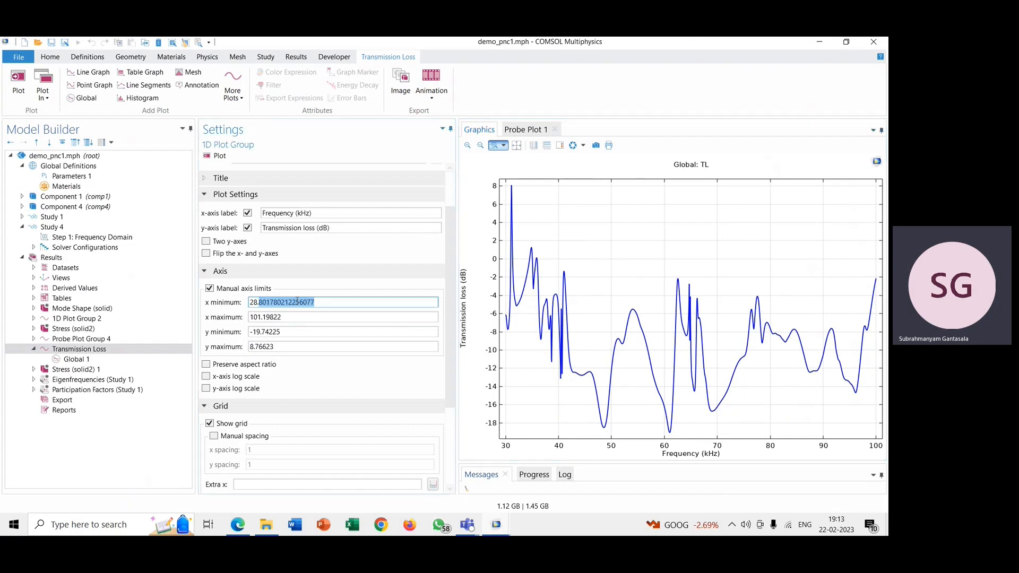
type("35")
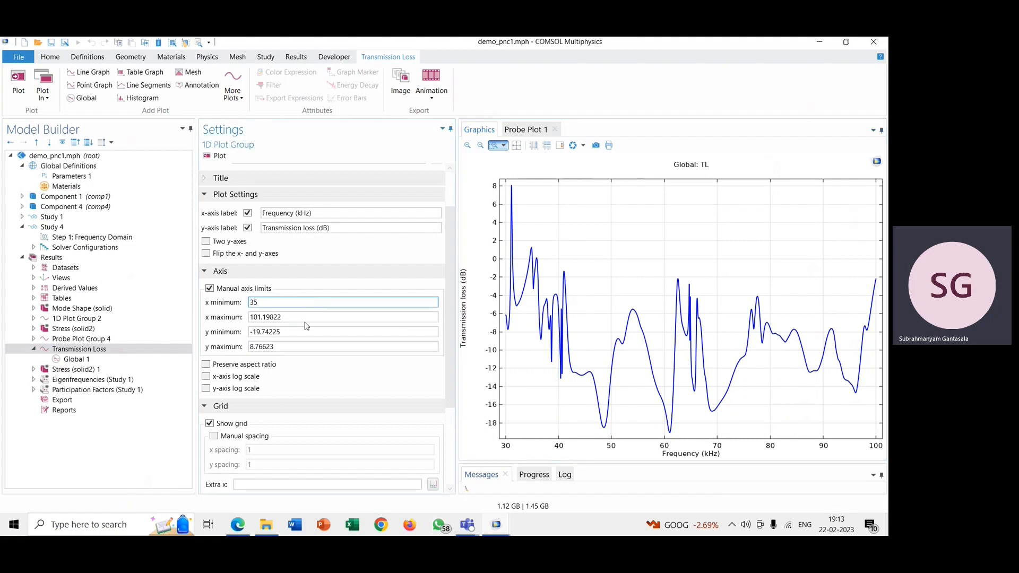
double_click(310, 346)
type("1")
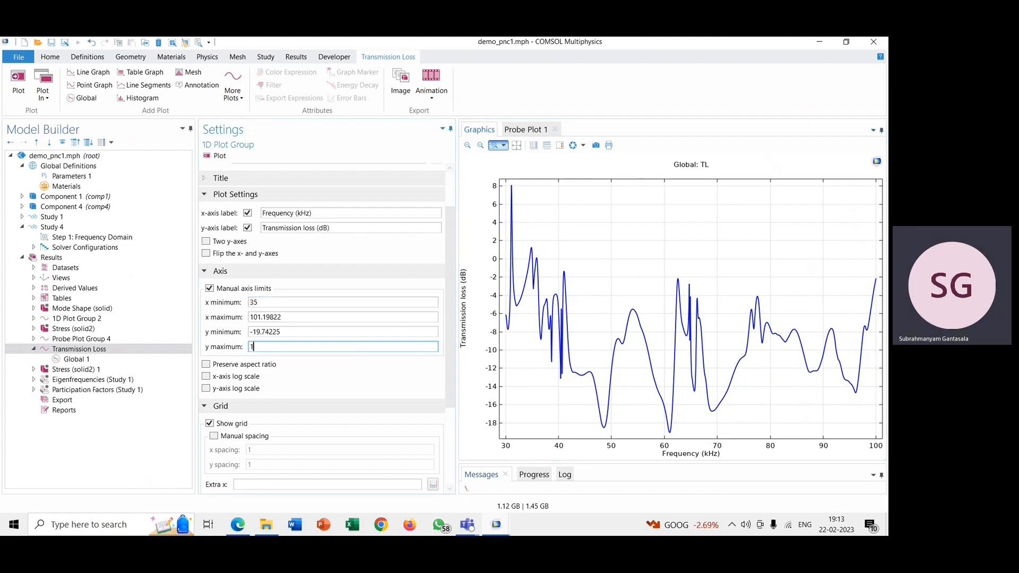
left_click(216, 156)
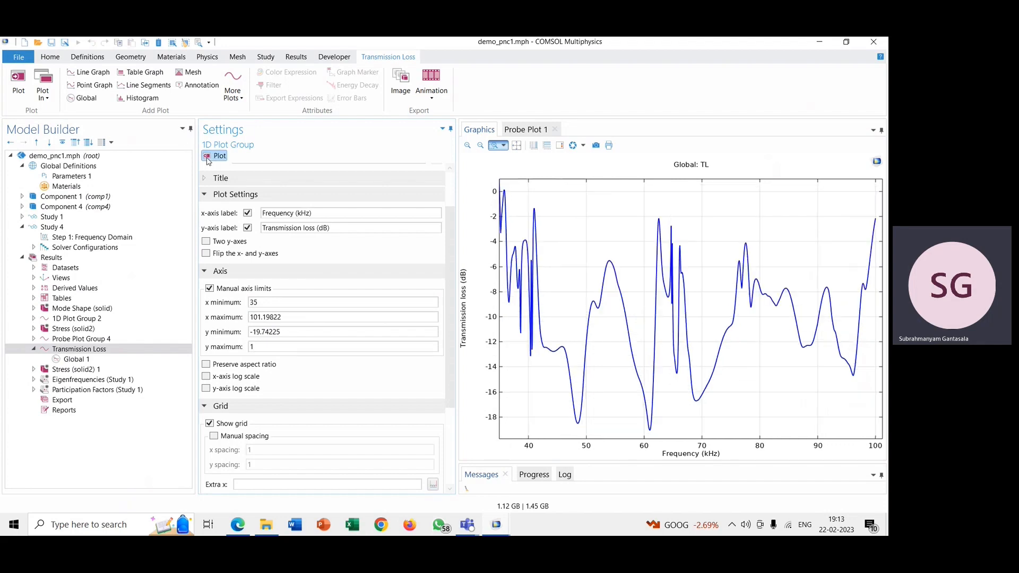
Step: Compare the Transmission Loss plot in COMSOL's demo_pnc1.mph with the Band Structure figure of the aluminium hole unit cell in PnC Basics.pdf in Edge
left_click(237, 525)
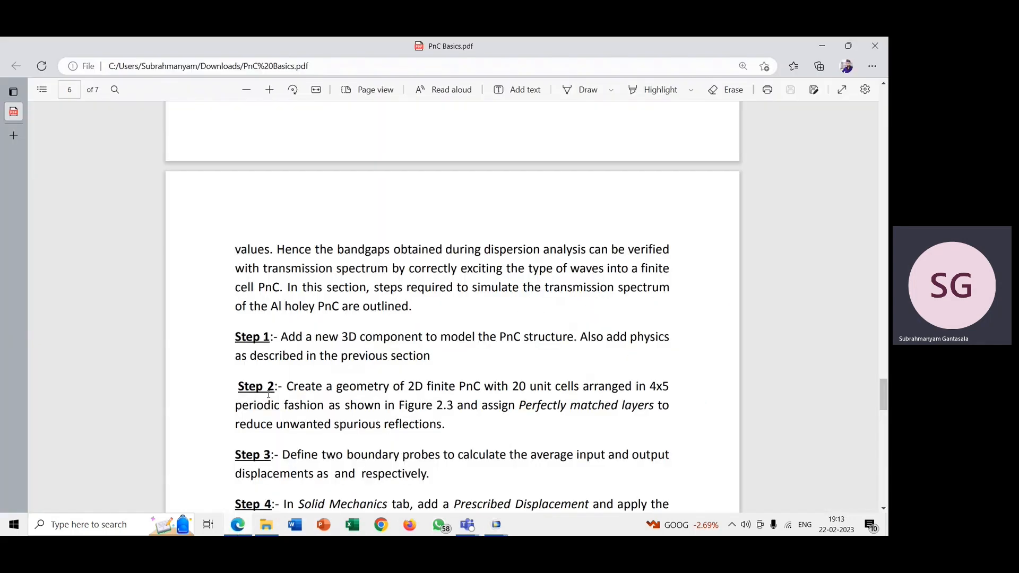
scroll(271, 396, "up", 10)
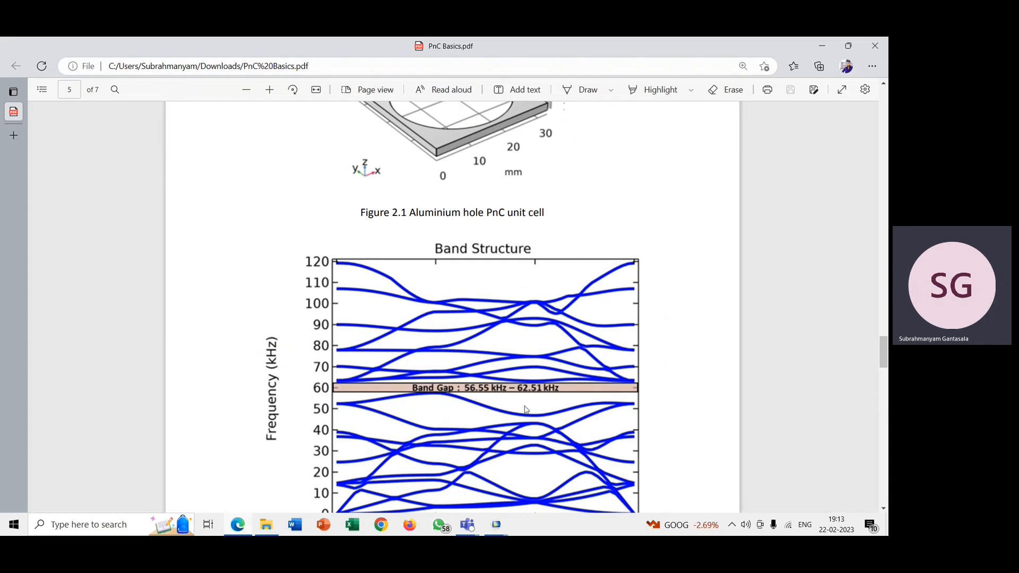
left_click(495, 525)
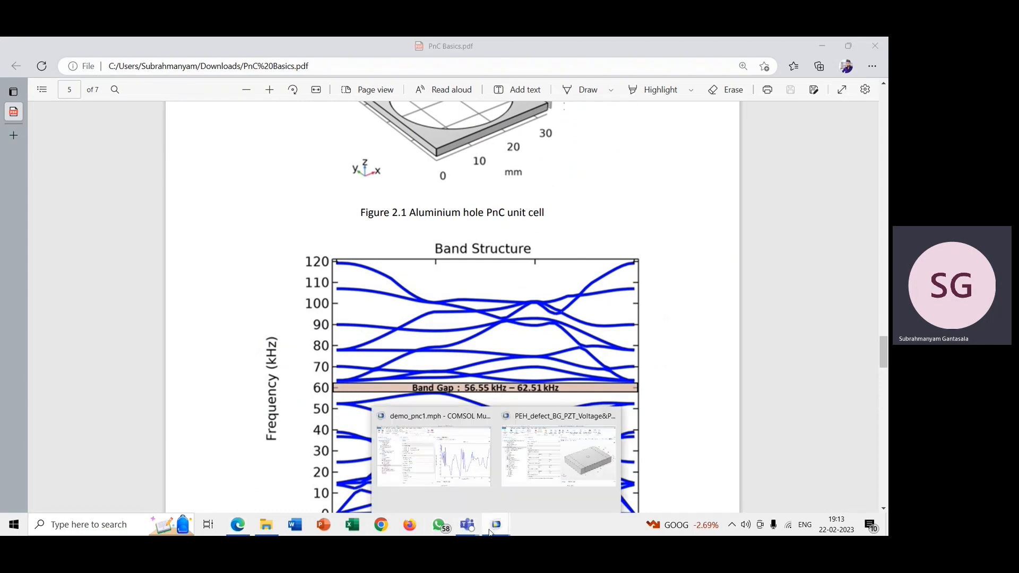
left_click(519, 488)
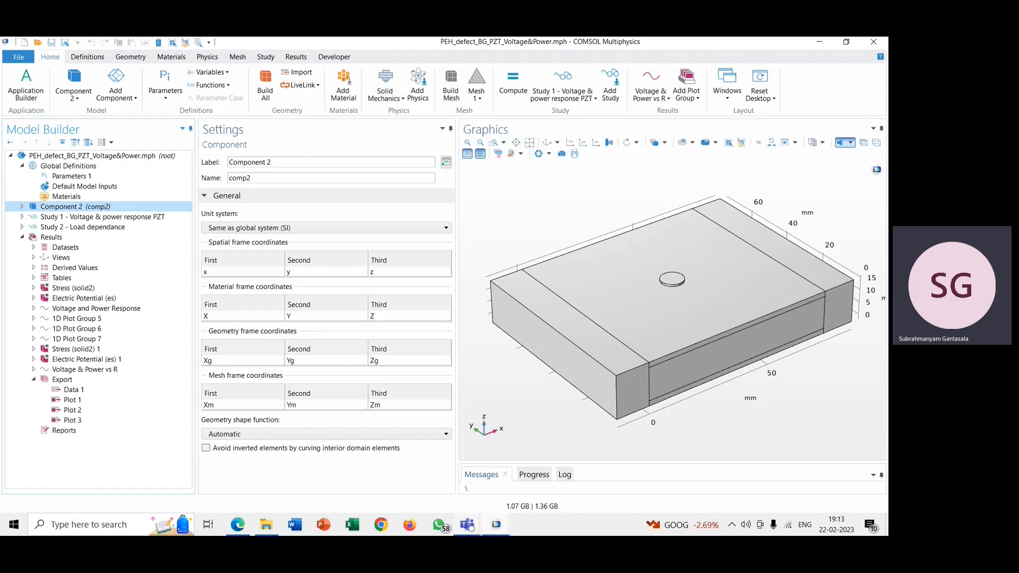
mouse_move(489, 529)
left_click(436, 465)
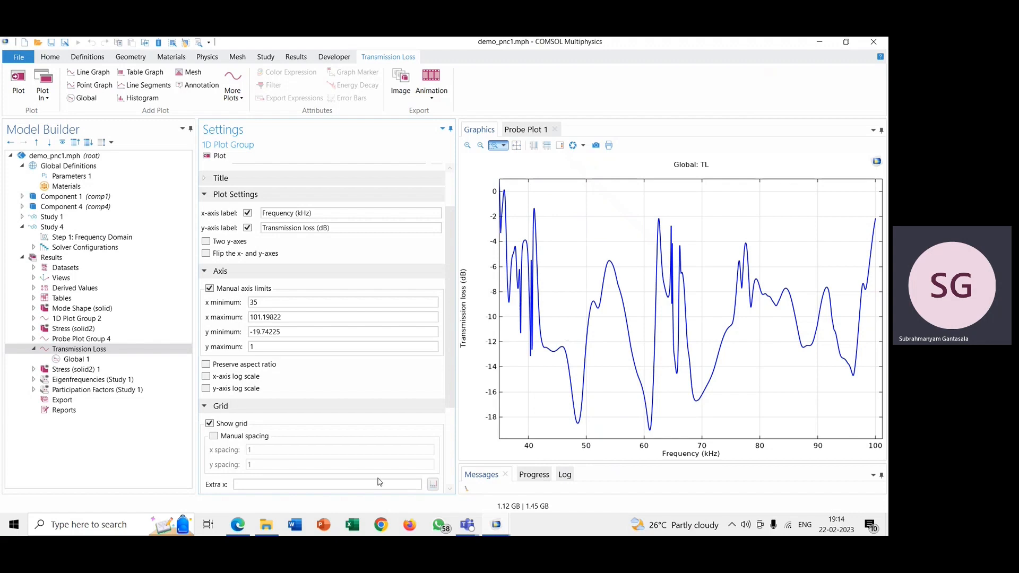
left_click(240, 527)
scroll(431, 423, "down", 2)
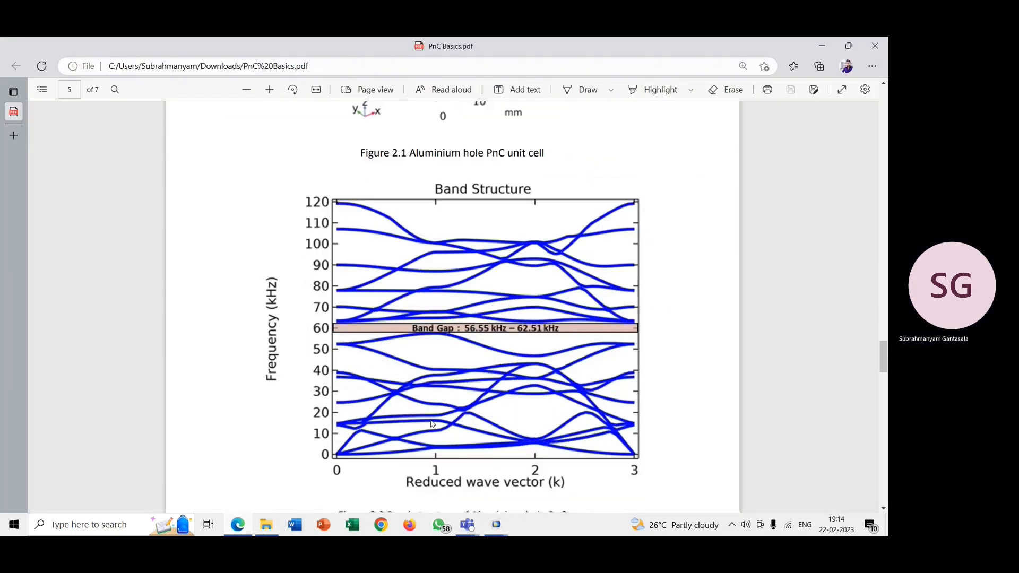